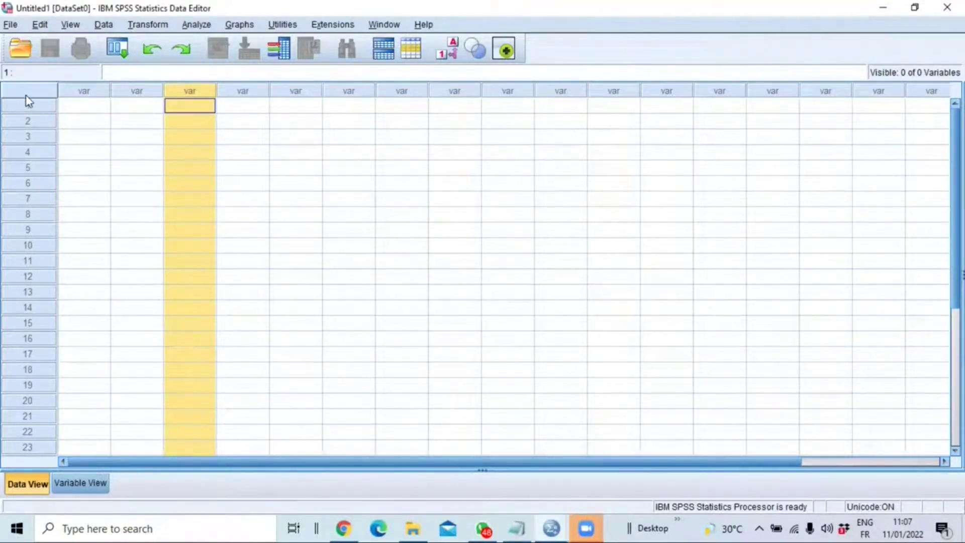
Step: Examine the empty dataset's case rows and variable columns, and open the variable definitions view
{"action": "left_click", "coordinate": [88, 495]}
{"action": "left_click", "coordinate": [23, 483]}
{"action": "left_click", "coordinate": [61, 490]}
{"action": "left_click", "coordinate": [26, 486]}
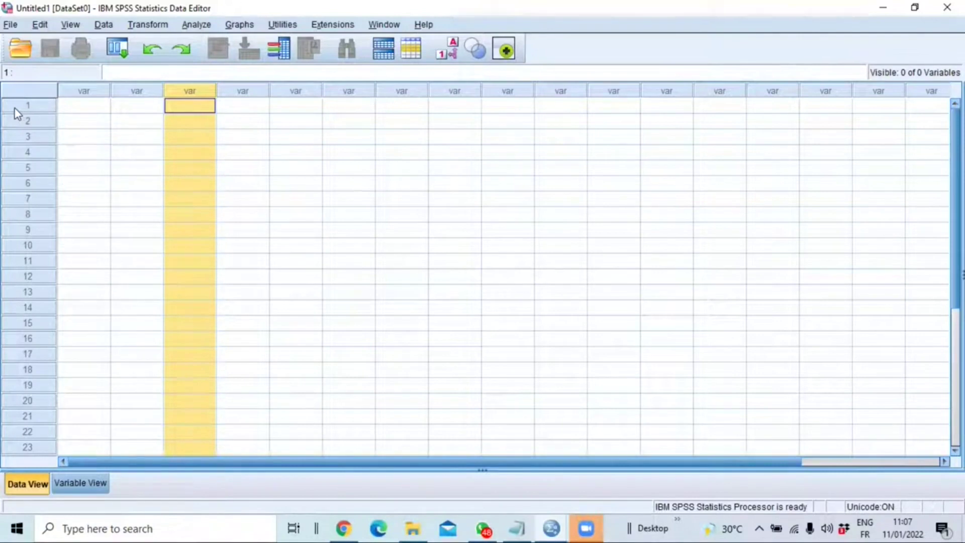
{"action": "left_click_drag", "start_coordinate": [14, 108], "coordinate": [104, 435]}
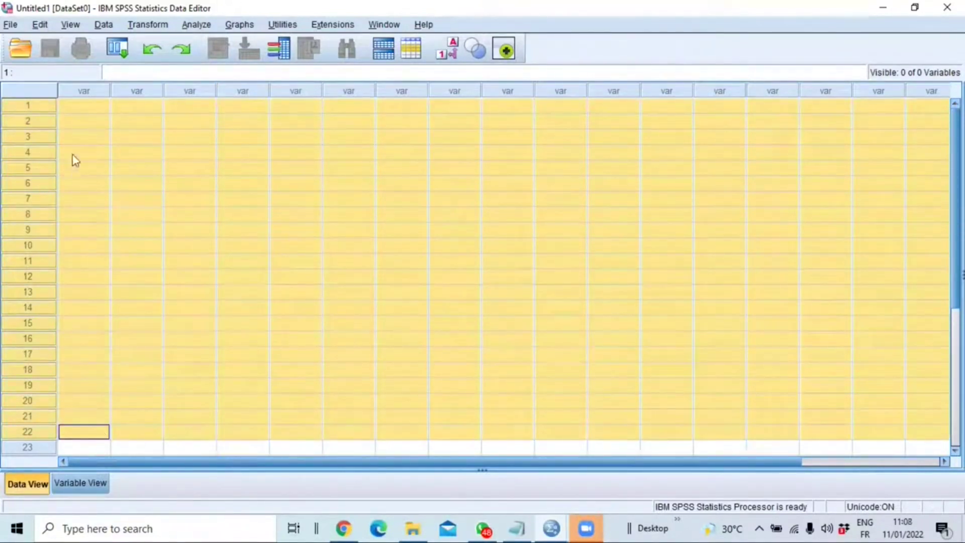
{"action": "left_click", "coordinate": [83, 91]}
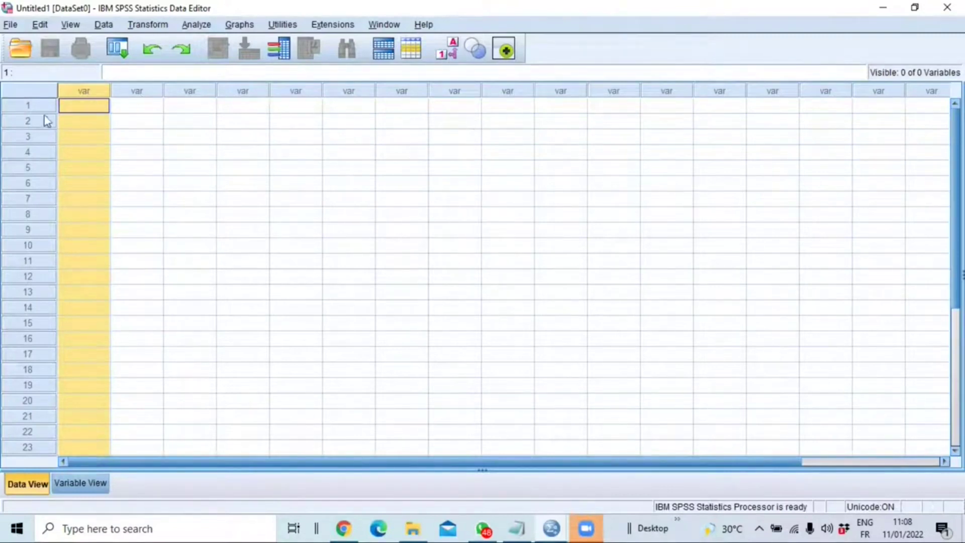
{"action": "left_click", "coordinate": [23, 107]}
{"action": "left_click_drag", "start_coordinate": [23, 111], "coordinate": [35, 430]}
{"action": "left_click", "coordinate": [74, 490]}
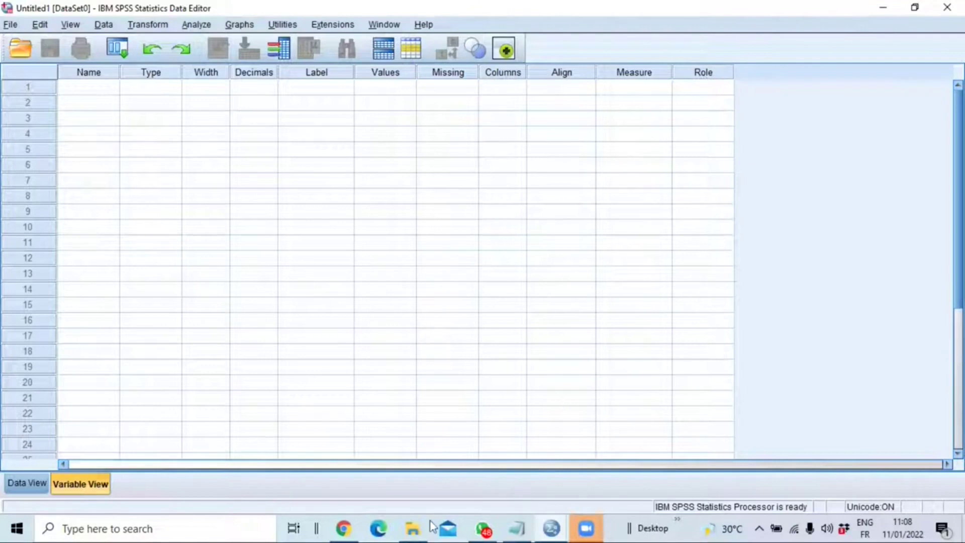
Step: Switch to Notepad to review the planned variable list and country codes, and return to the SPSS variable definitions
{"action": "mouse_move", "coordinate": [517, 521]}
{"action": "left_click", "coordinate": [553, 528]}
{"action": "left_click_drag", "start_coordinate": [215, 52], "coordinate": [310, 64]}
{"action": "left_click_drag", "start_coordinate": [99, 84], "coordinate": [152, 190]}
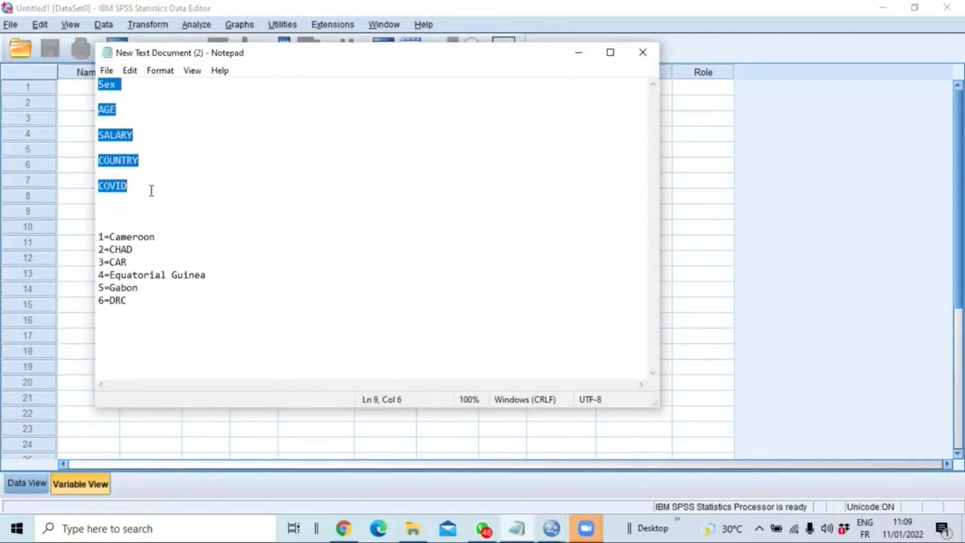
{"action": "left_click", "coordinate": [127, 88]}
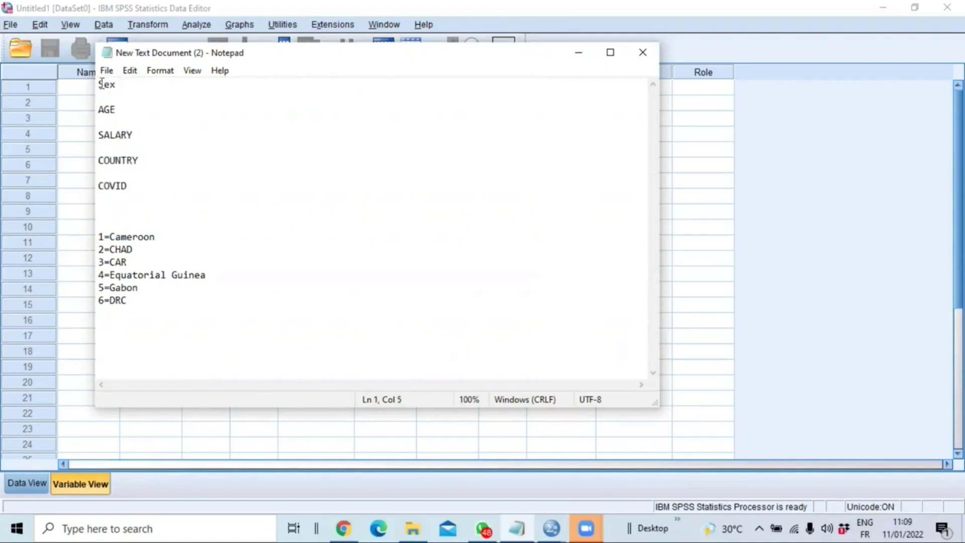
{"action": "double_click", "coordinate": [102, 111]}
{"action": "left_click_drag", "start_coordinate": [134, 134], "coordinate": [97, 187]}
{"action": "left_click", "coordinate": [133, 188]}
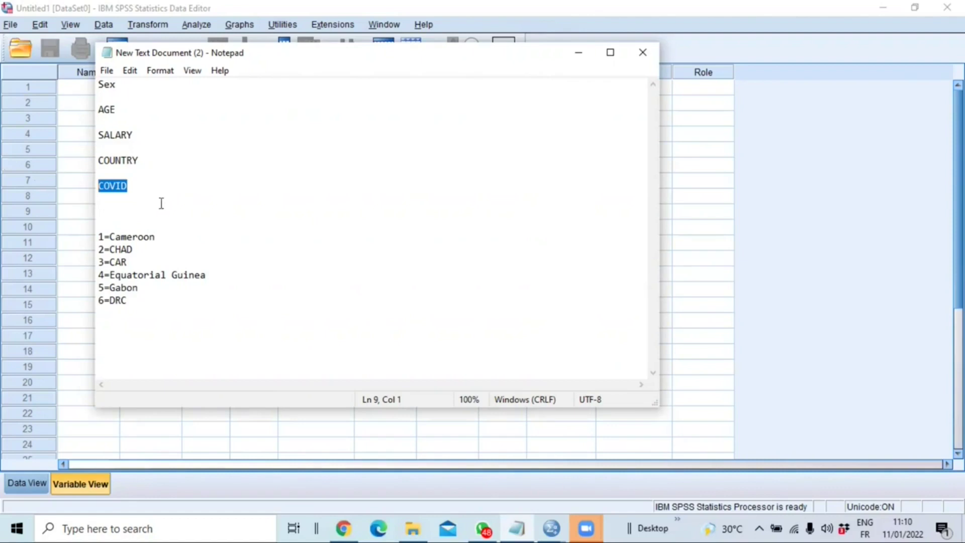
{"action": "left_click_drag", "start_coordinate": [100, 236], "coordinate": [156, 300]}
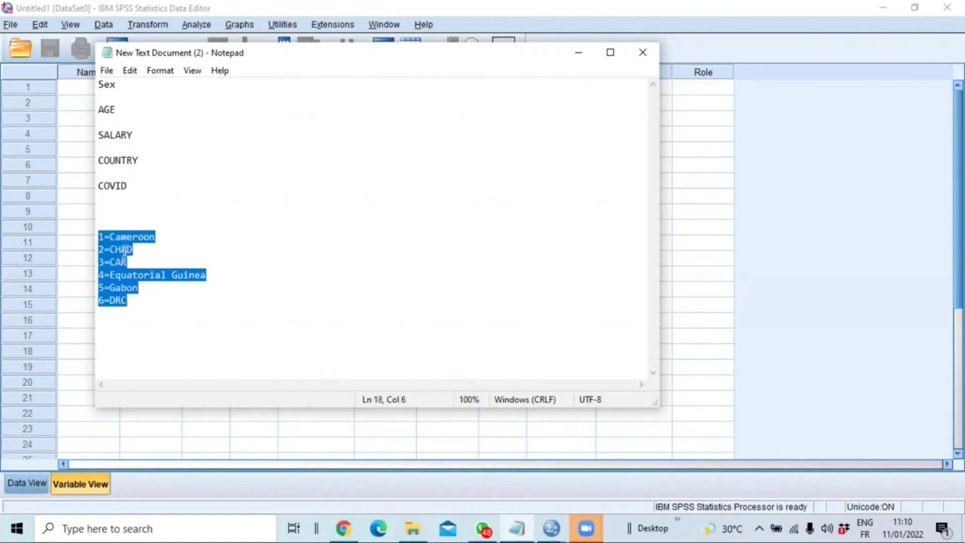
{"action": "left_click", "coordinate": [115, 262]}
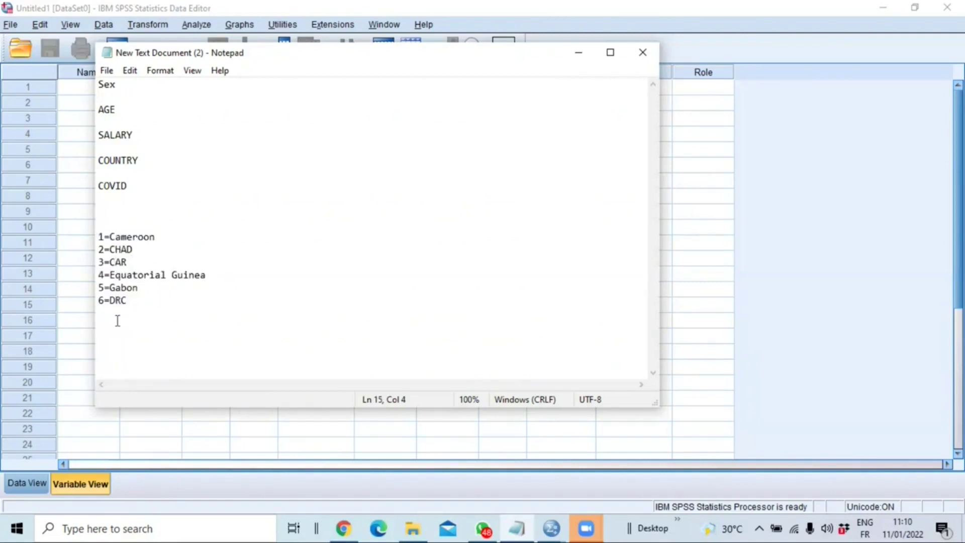
{"action": "left_click", "coordinate": [338, 6]}
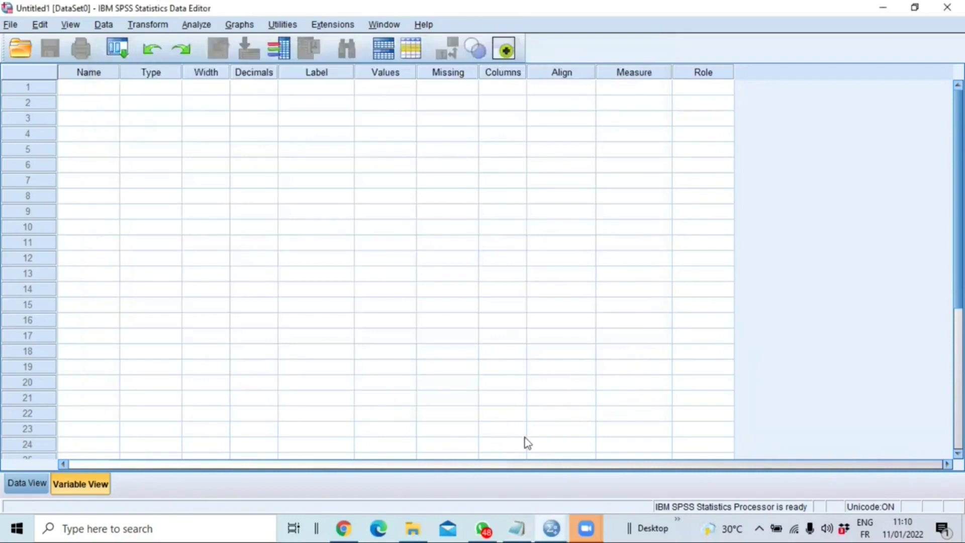
{"action": "left_click", "coordinate": [516, 528]}
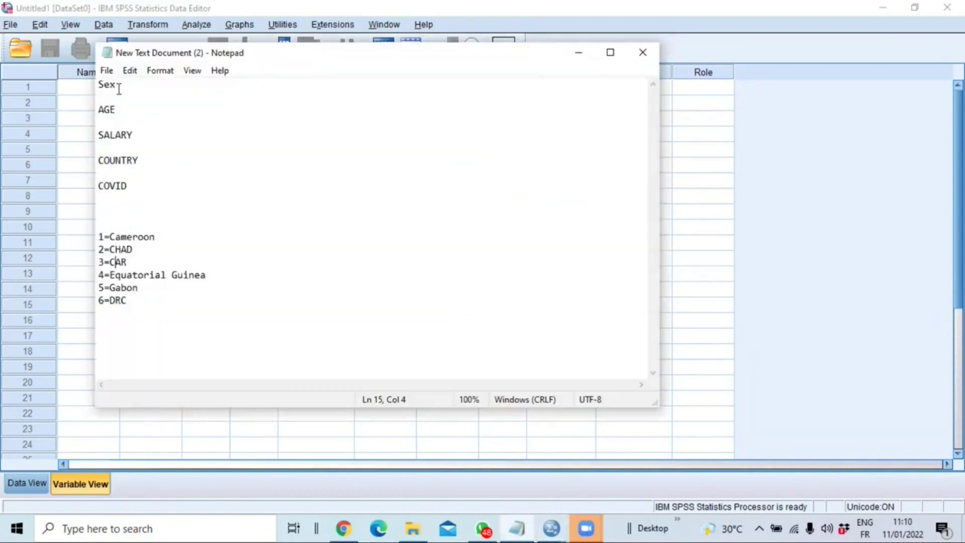
{"action": "left_click", "coordinate": [534, 2]}
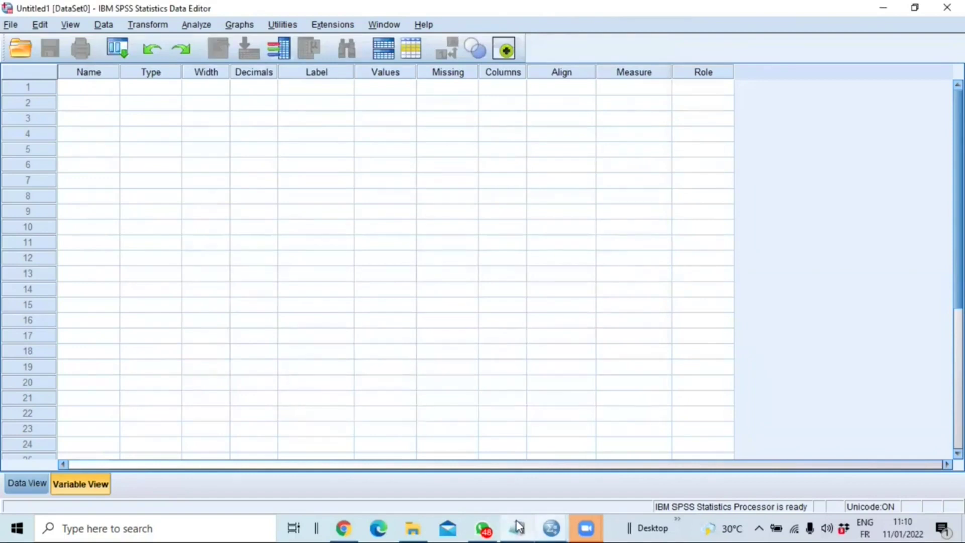
Step: Define the first variable with the name SEX
{"action": "left_click", "coordinate": [83, 88]}
{"action": "type", "text": "SEX"}
{"action": "key", "text": "Return"}
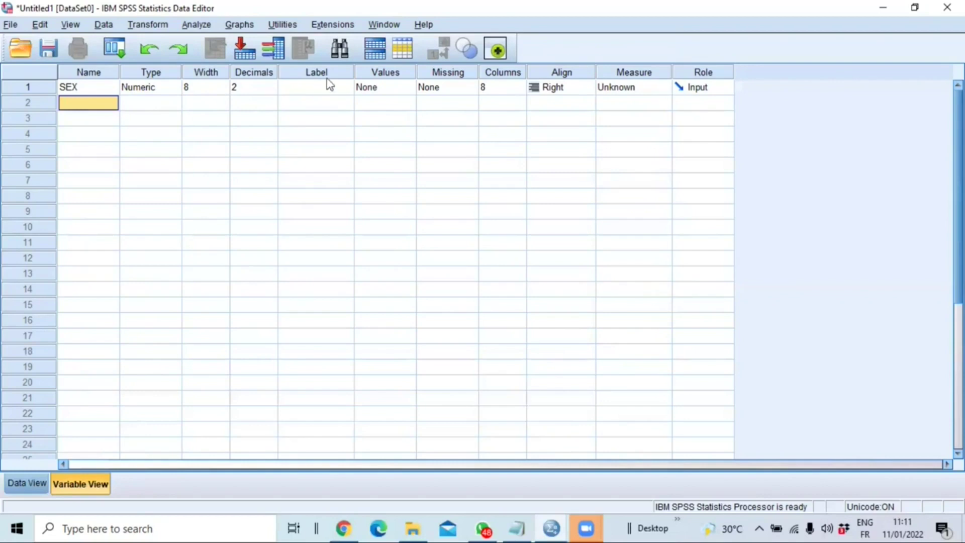
Step: Try to reduce the SEX variable's width to 1
{"action": "left_click", "coordinate": [340, 89]}
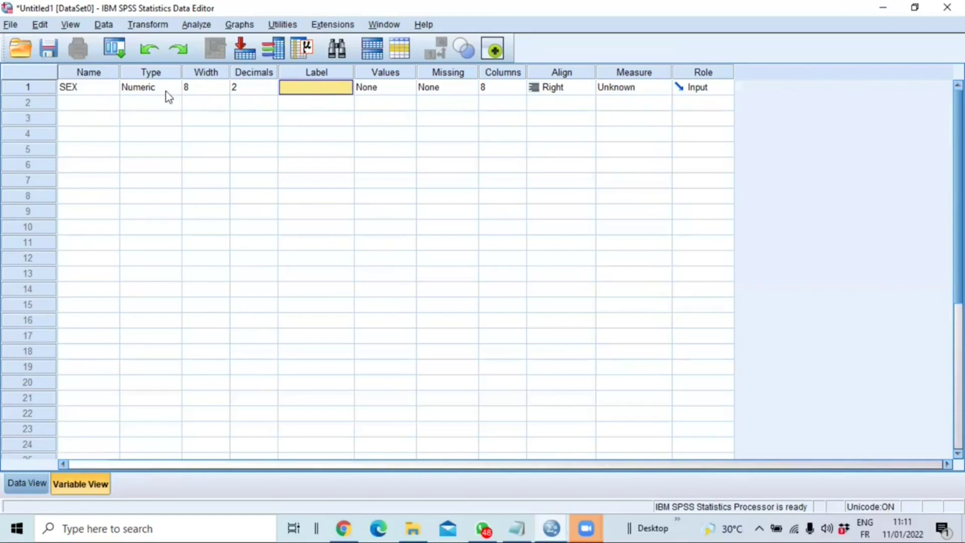
{"action": "left_click", "coordinate": [215, 90]}
{"action": "left_click", "coordinate": [217, 87]}
{"action": "left_click", "coordinate": [222, 84]}
{"action": "left_click", "coordinate": [223, 85]}
{"action": "left_click", "coordinate": [223, 85]}
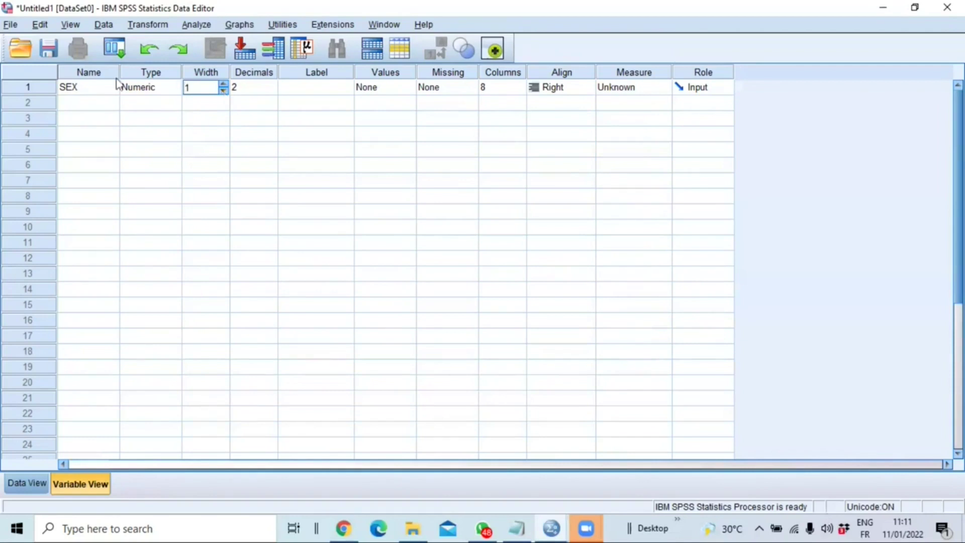
{"action": "left_click", "coordinate": [267, 89]}
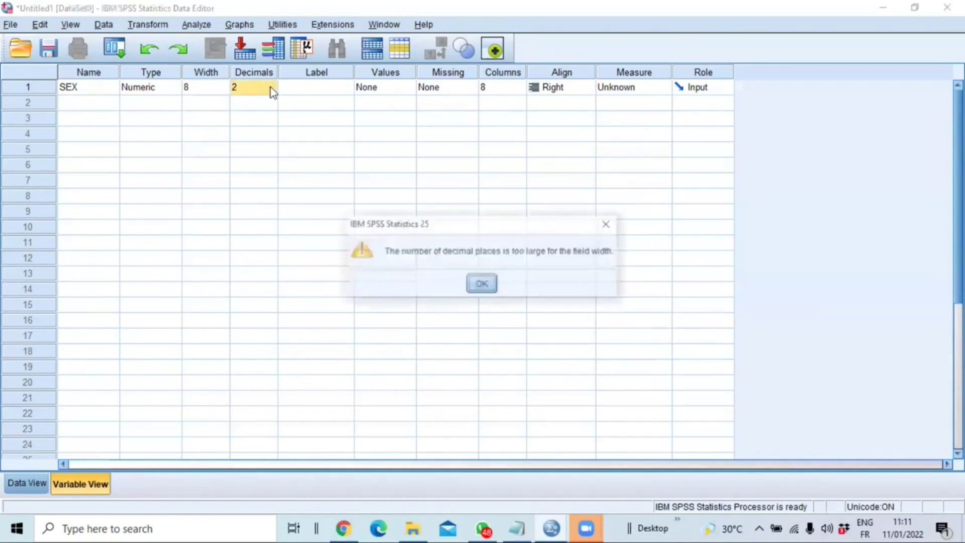
{"action": "left_click", "coordinate": [608, 223]}
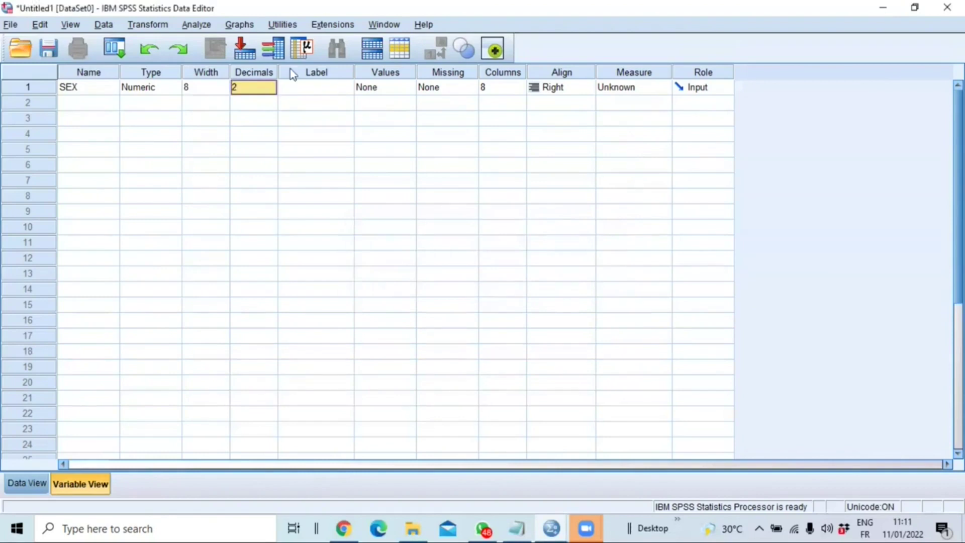
Step: Set the SEX variable's decimals to 0 and its width to 1
{"action": "left_click", "coordinate": [227, 91]}
{"action": "type", "text": "1"}
{"action": "left_click", "coordinate": [258, 92]}
{"action": "key", "text": "Return"}
{"action": "left_click", "coordinate": [266, 90]}
{"action": "left_click", "coordinate": [272, 91]}
{"action": "left_click", "coordinate": [272, 93]}
{"action": "left_click", "coordinate": [226, 89]}
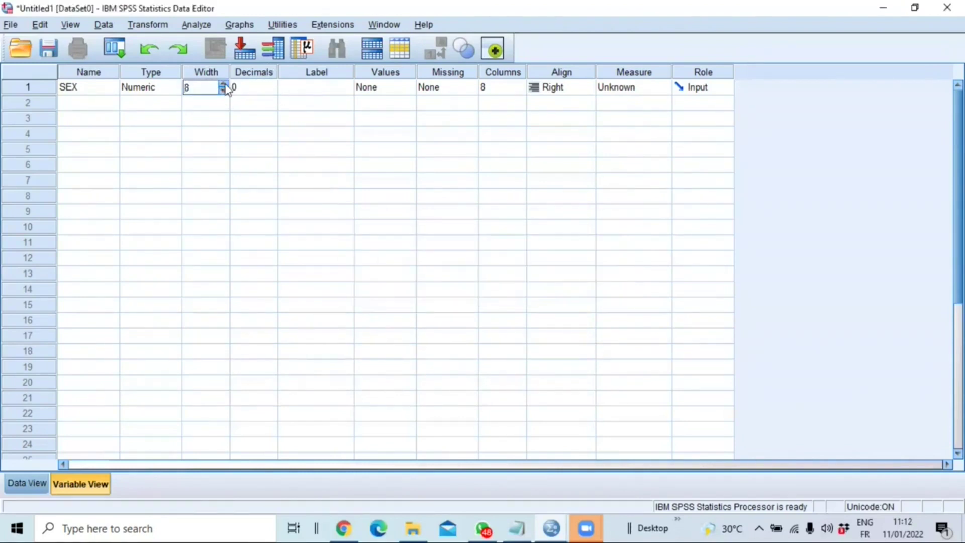
{"action": "left_click", "coordinate": [224, 91]}
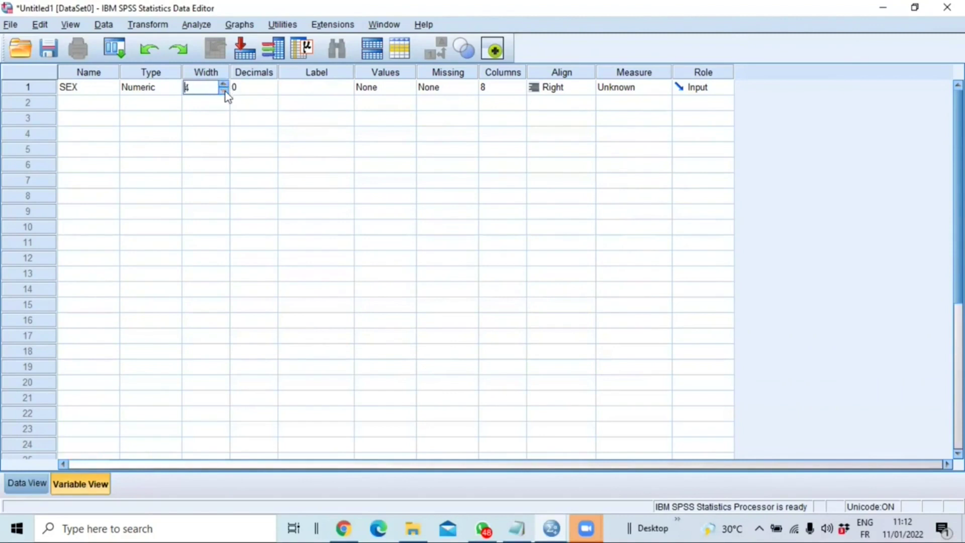
Step: Give the SEX variable the label "Sex of he individual"
{"action": "left_click", "coordinate": [309, 92]}
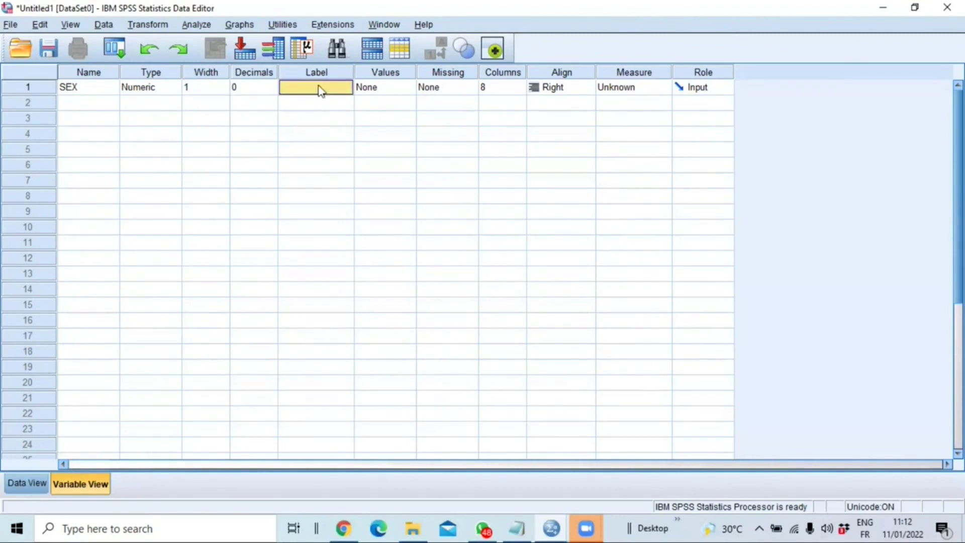
{"action": "type", "text": "Sex of the individual"}
{"action": "key", "text": "Return"}
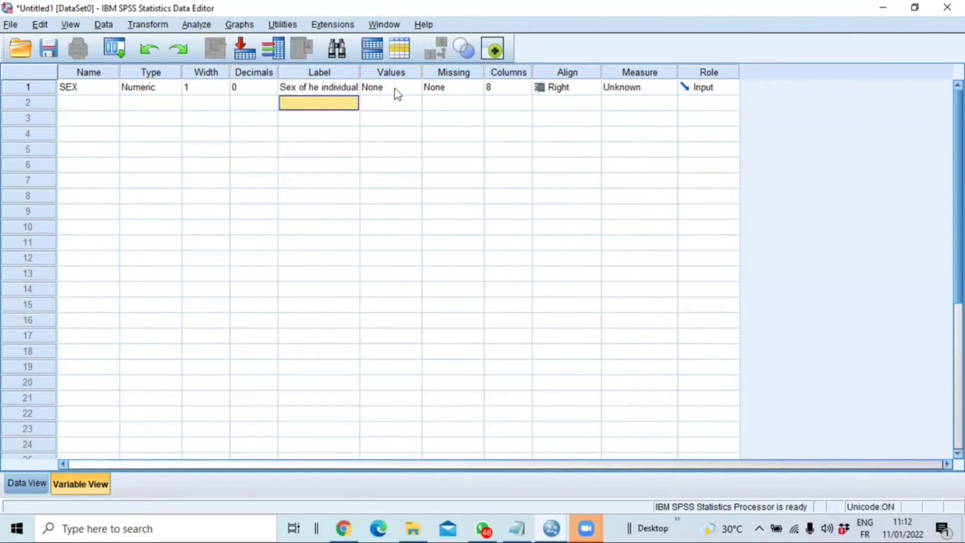
Step: Add value labels to the SEX variable: 1 = "male" and 2 = "Female"
{"action": "left_click", "coordinate": [416, 90]}
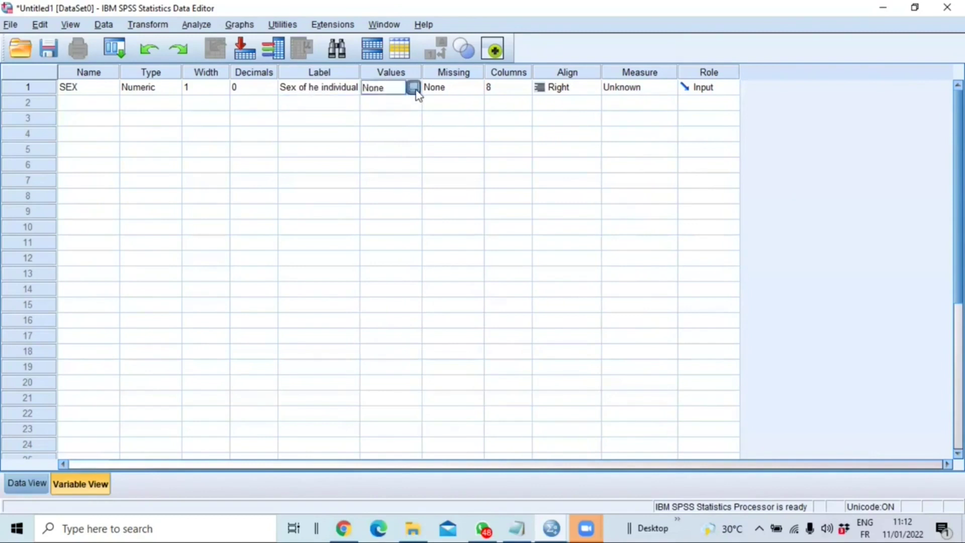
{"action": "left_click", "coordinate": [417, 88]}
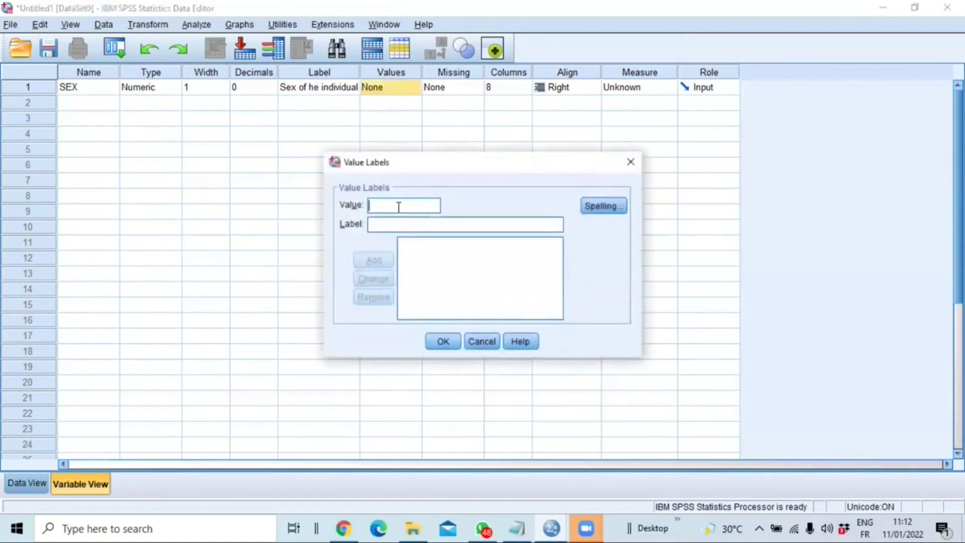
{"action": "type", "text": "1"}
{"action": "left_click", "coordinate": [398, 222]}
{"action": "type", "text": "male"}
{"action": "left_click", "coordinate": [374, 260]}
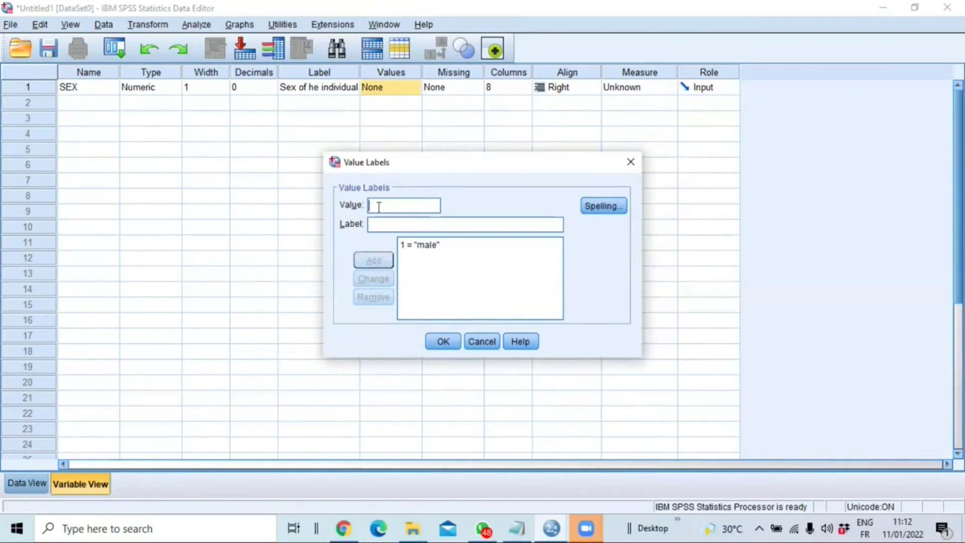
{"action": "type", "text": "2"}
{"action": "left_click", "coordinate": [397, 224]}
{"action": "type", "text": "Female"}
{"action": "left_click", "coordinate": [373, 260]}
Step: Change the label of value 1 to "Male" and apply the SEX variable's value labels
{"action": "left_click", "coordinate": [415, 244]}
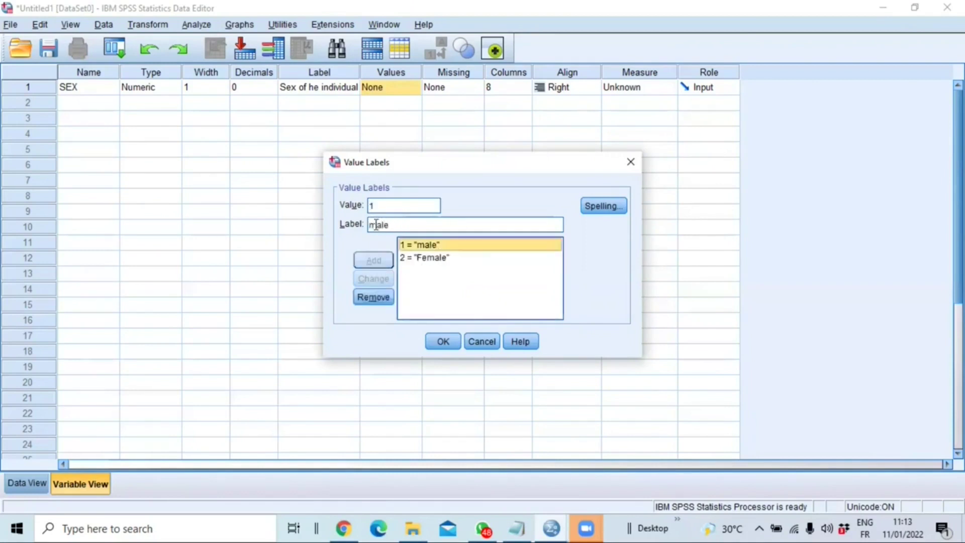
{"action": "left_click", "coordinate": [379, 224]}
{"action": "key", "text": "BackSpace"}
{"action": "type", "text": "M"}
{"action": "left_click", "coordinate": [373, 278]}
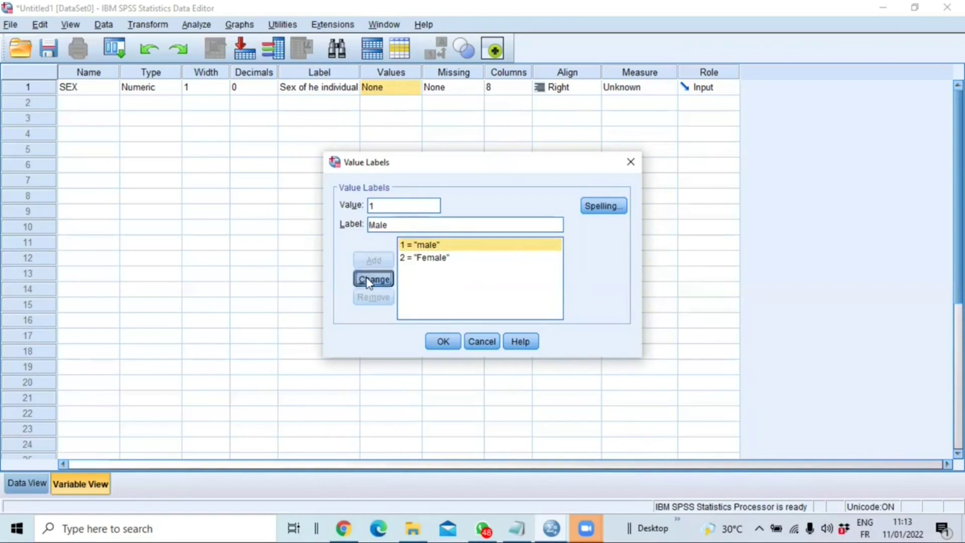
{"action": "left_click", "coordinate": [443, 341]}
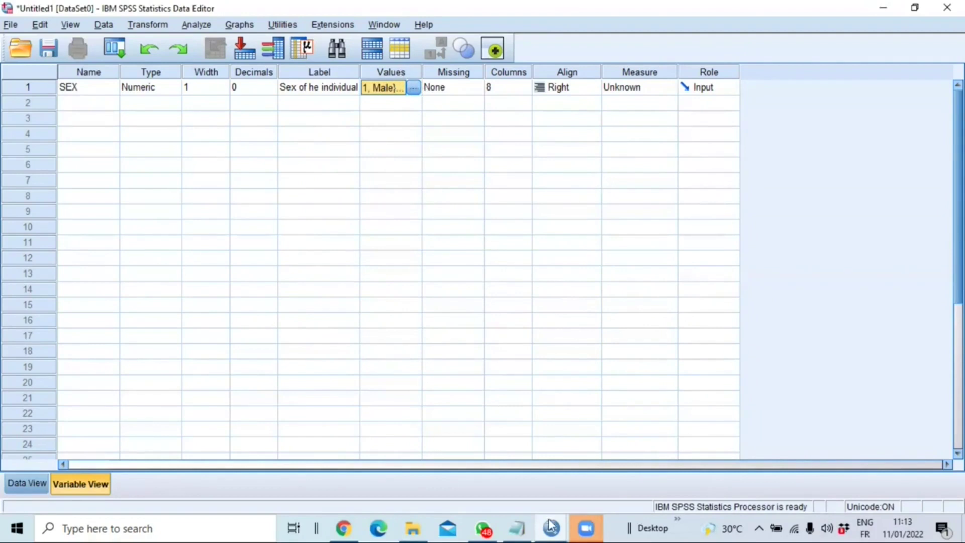
Step: Define the second variable with the name AGE and the label "Age of the indiviual"
{"action": "left_click", "coordinate": [510, 526]}
{"action": "left_click", "coordinate": [81, 106]}
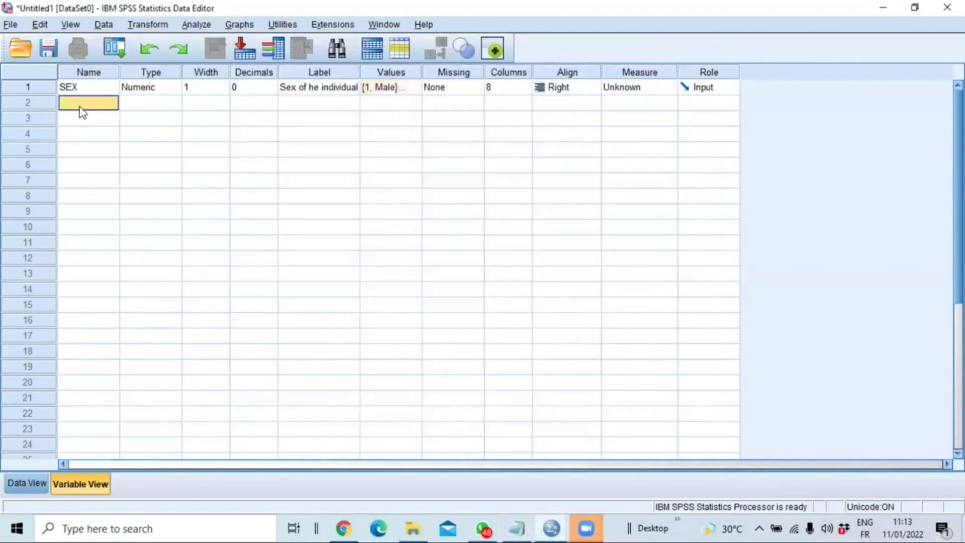
{"action": "type", "text": "AGE"}
{"action": "key", "text": "Return"}
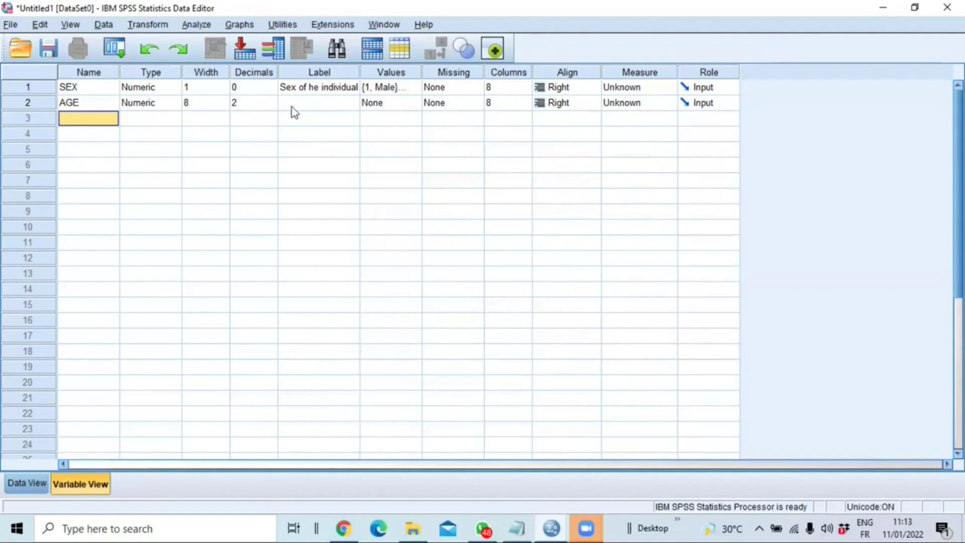
{"action": "left_click", "coordinate": [321, 107]}
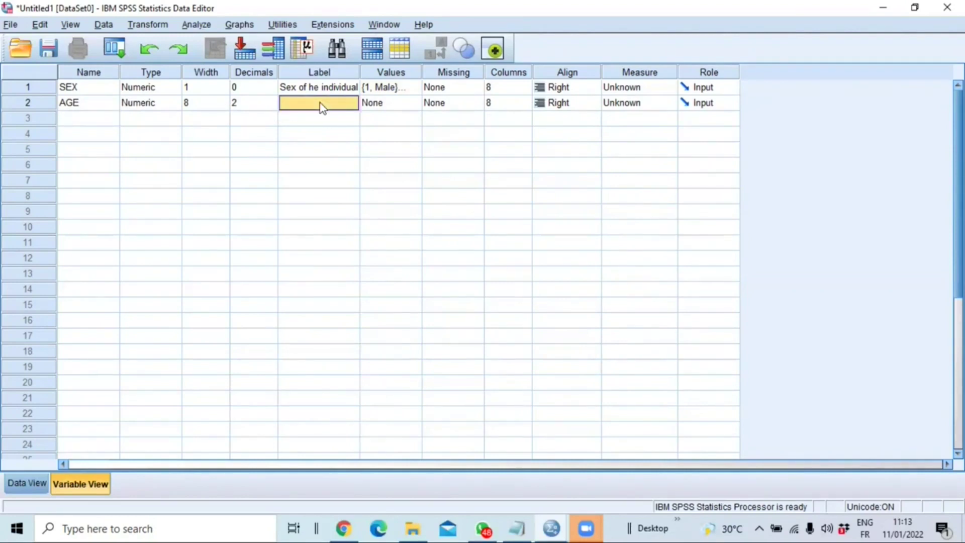
{"action": "type", "text": "Age of the indiviual"}
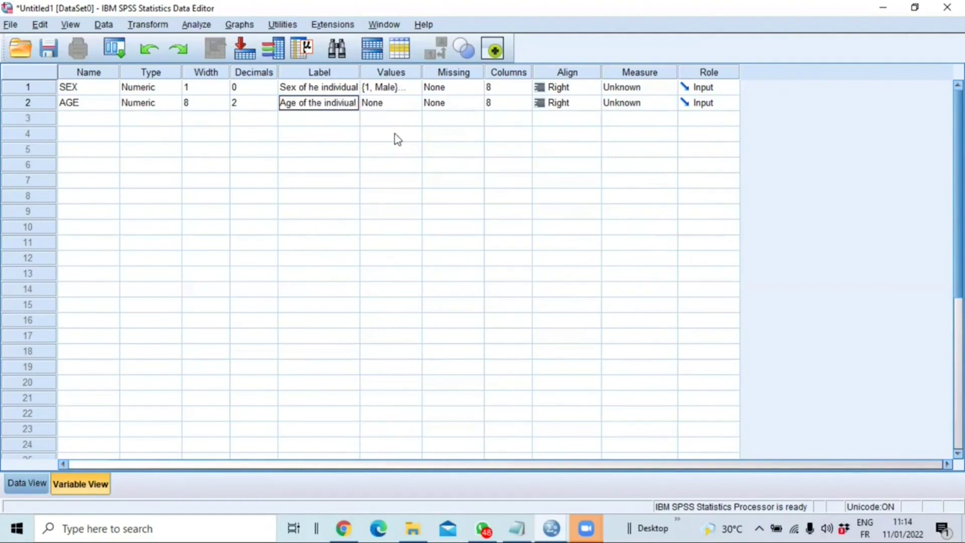
{"action": "key", "text": "Return"}
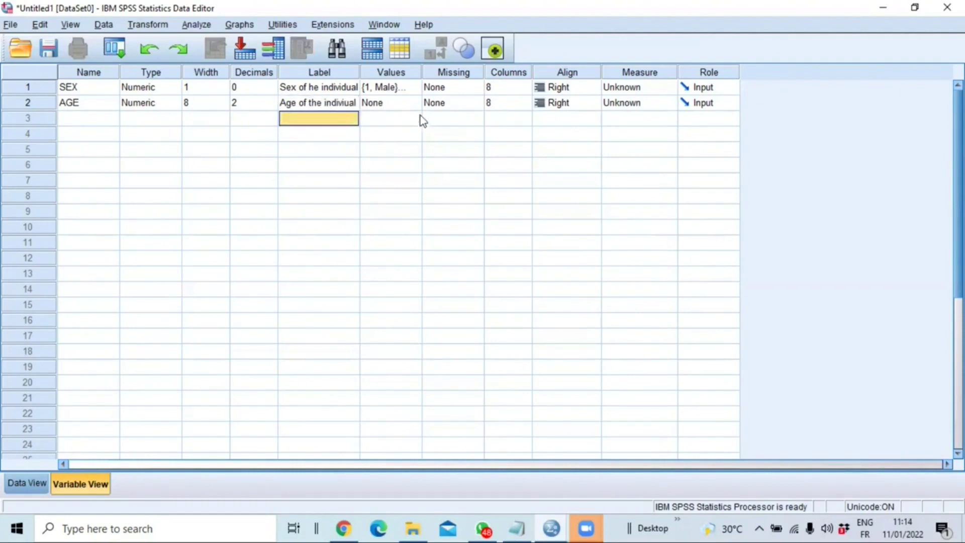
Step: Copy SALARY from the variable list in Notepad and paste it as the third variable's name in SPSS
{"action": "left_click", "coordinate": [518, 527]}
{"action": "double_click", "coordinate": [132, 134]}
{"action": "key", "text": "ctrl+c"}
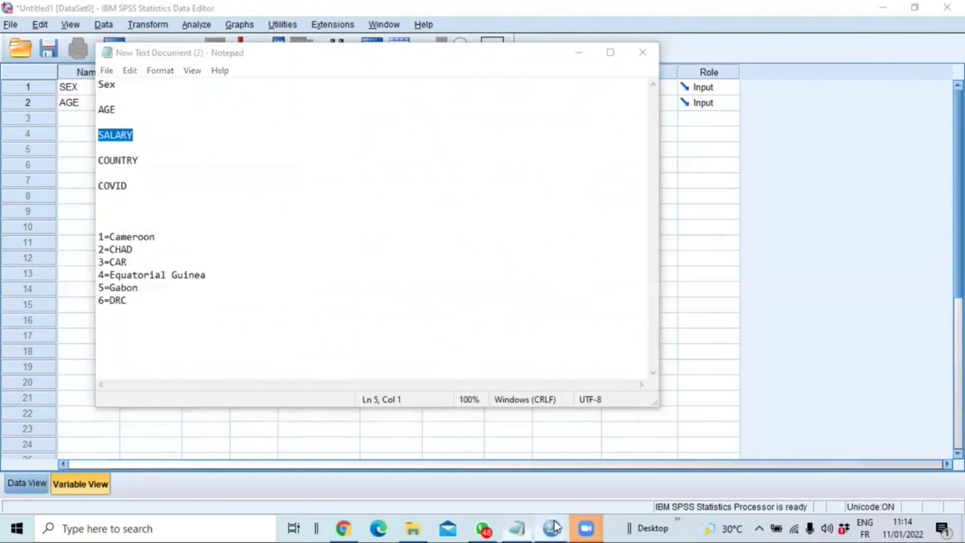
{"action": "left_click", "coordinate": [553, 520]}
{"action": "left_click", "coordinate": [67, 117]}
{"action": "key", "text": "ctrl+v"}
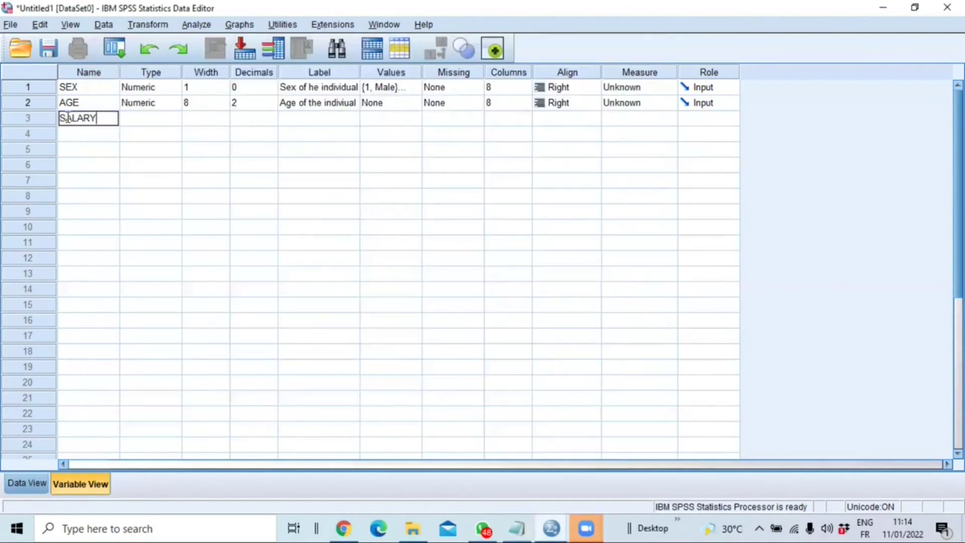
{"action": "left_click", "coordinate": [153, 118]}
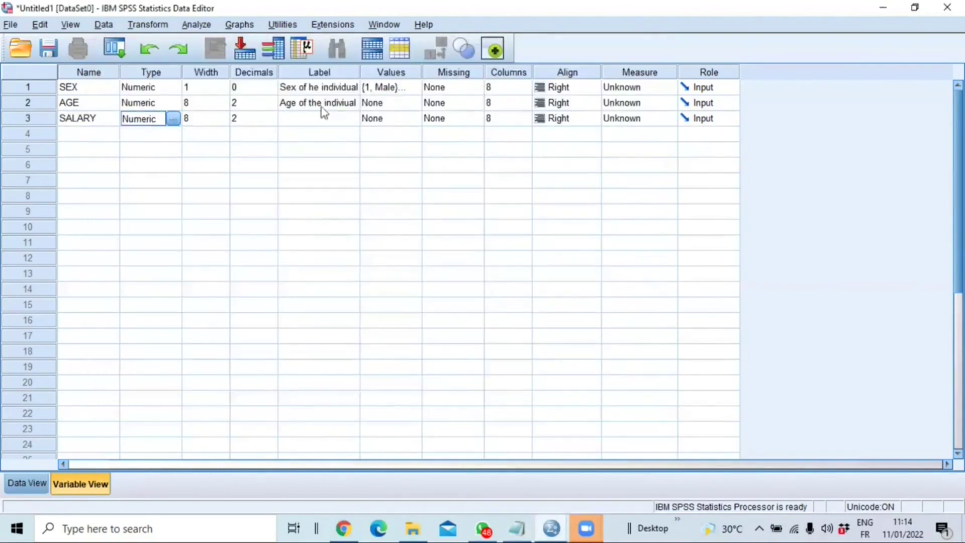
Step: Label the SALARY variable "Mounhly salary of the individual"
{"action": "left_click", "coordinate": [300, 118]}
{"action": "type", "text": "Monthly "}
{"action": "type", "text": "salary of the individual"}
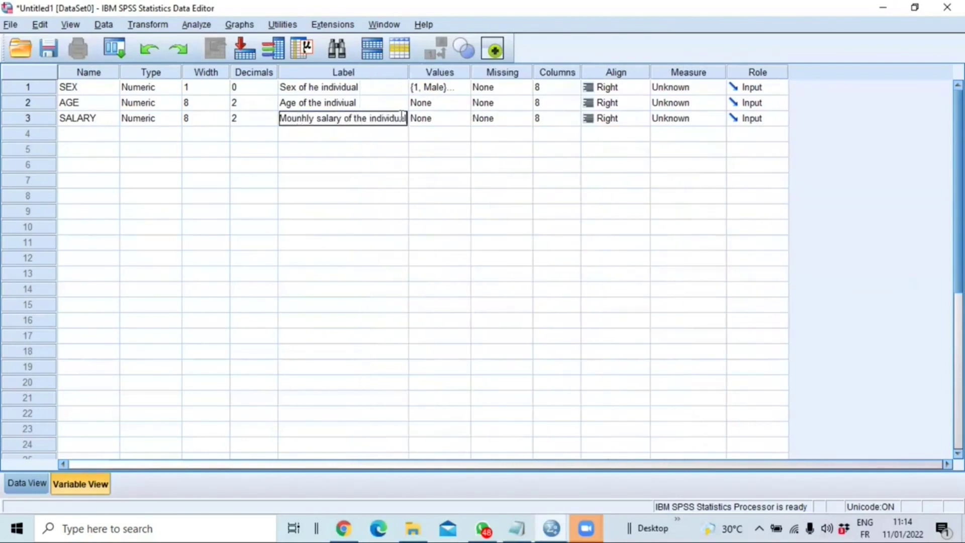
Step: Copy COUNTRY from the variable list in Notepad and paste it as the fourth variable's name in SPSS
{"action": "key", "text": "alt+Tab"}
{"action": "left_click_drag", "start_coordinate": [141, 160], "coordinate": [100, 159]}
{"action": "key", "text": "ctrl+c"}
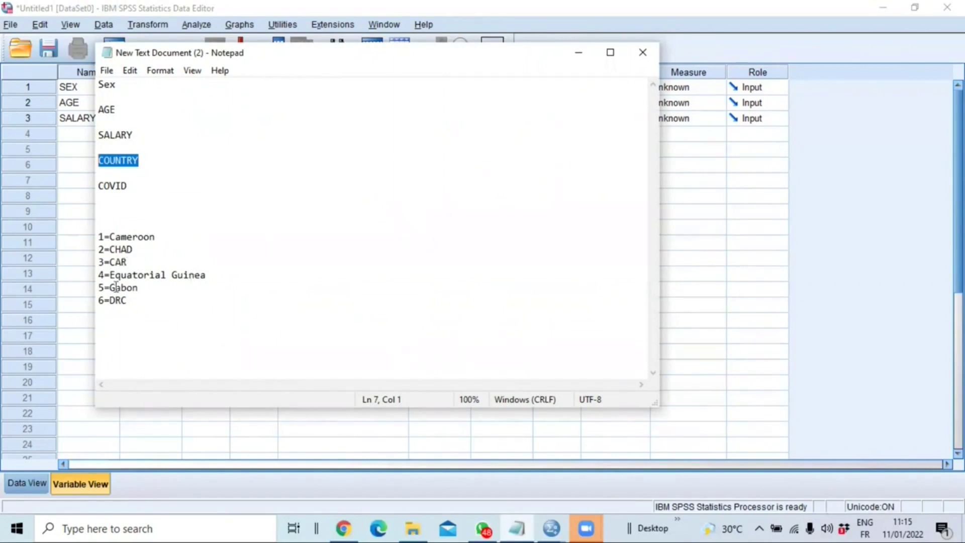
{"action": "left_click", "coordinate": [420, 3]}
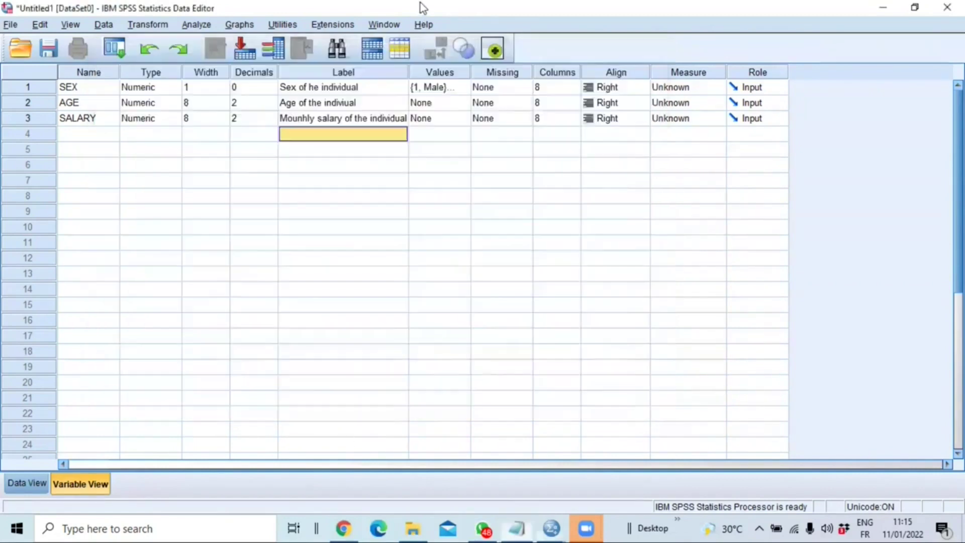
{"action": "double_click", "coordinate": [86, 133]}
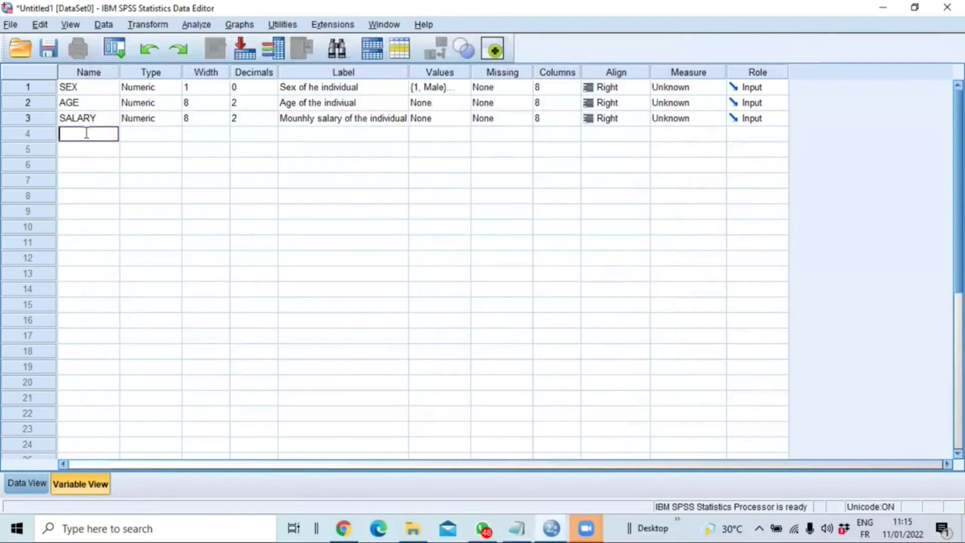
{"action": "key", "text": "ctrl+v"}
Step: Set the COUNTRY variable to 0 decimals and a width of 1
{"action": "left_click", "coordinate": [144, 140]}
{"action": "left_click", "coordinate": [254, 134]}
{"action": "left_click", "coordinate": [271, 132]}
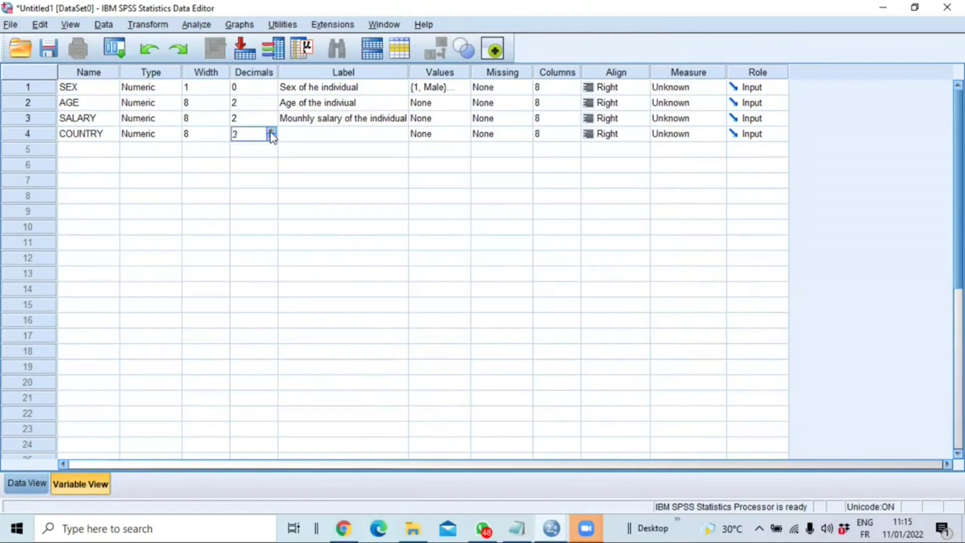
{"action": "left_click", "coordinate": [271, 137]}
{"action": "left_click", "coordinate": [225, 137]}
Step: Label the COUNTRY variable "Origine COUNTRY"
{"action": "left_click", "coordinate": [325, 141]}
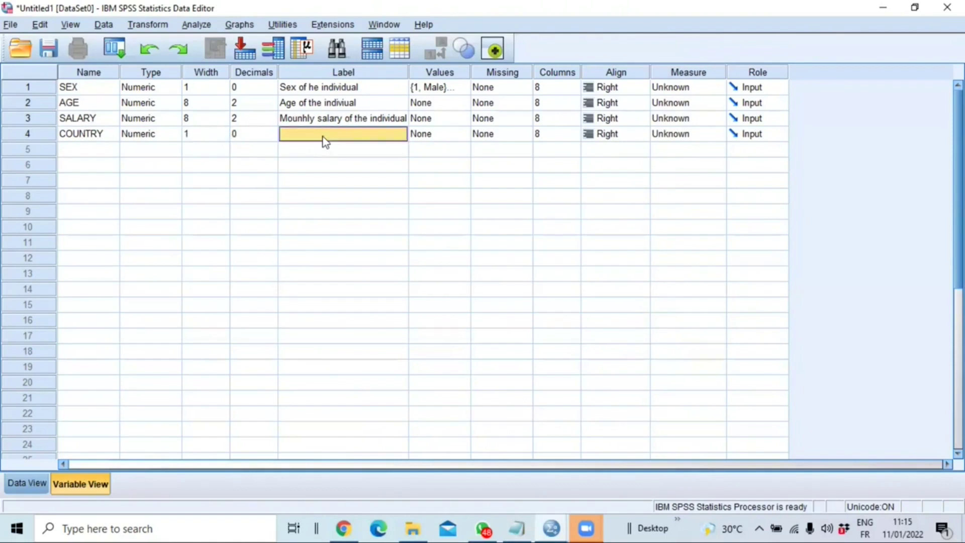
{"action": "type", "text": "COUNTRY"}
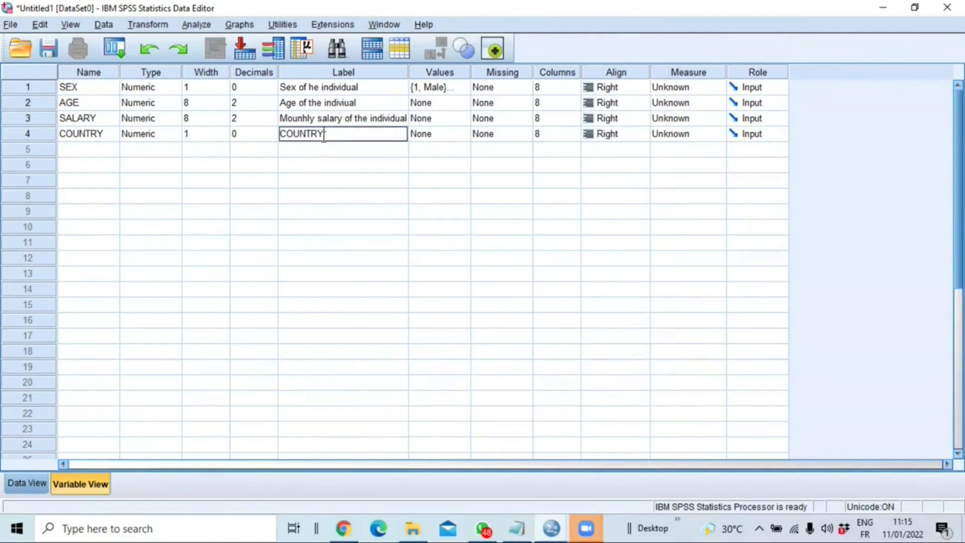
{"action": "key", "text": "Home"}
{"action": "type", "text": "Origine"}
{"action": "key", "text": "Return"}
Step: Add value labels to the COUNTRY variable: 1 = "Cameroon" and 2 = "CHAD", taking the country names from the Notepad list
{"action": "left_click", "coordinate": [464, 133]}
{"action": "left_click", "coordinate": [451, 227]}
{"action": "type", "text": "Cameroon"}
{"action": "left_click", "coordinate": [370, 261]}
{"action": "type", "text": "2"}
{"action": "key", "text": "alt+Tab"}
{"action": "left_click_drag", "start_coordinate": [132, 249], "coordinate": [110, 247]}
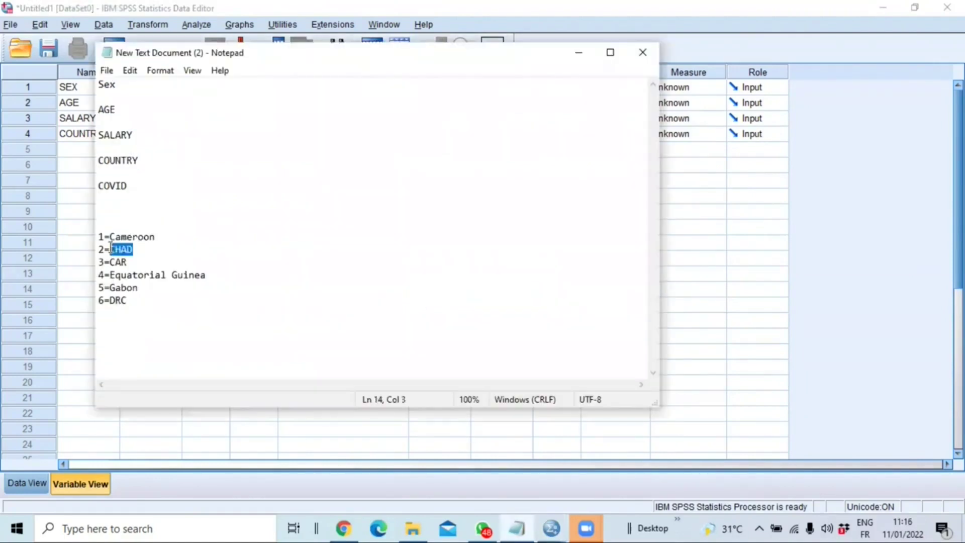
{"action": "left_click", "coordinate": [374, 260]}
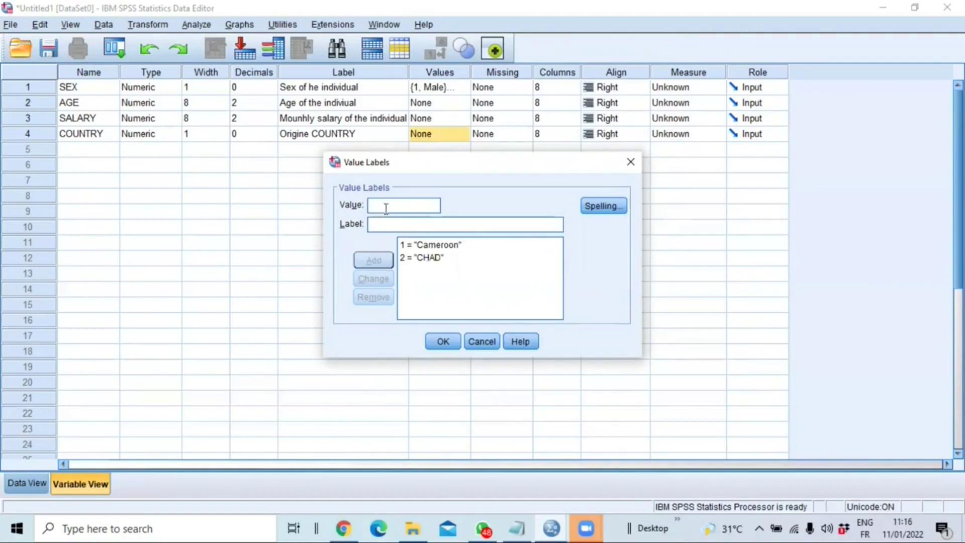
Step: Add the value label 3 = "Equatorial Guinea" to COUNTRY, copying the country name from Notepad
{"action": "left_click", "coordinate": [384, 206]}
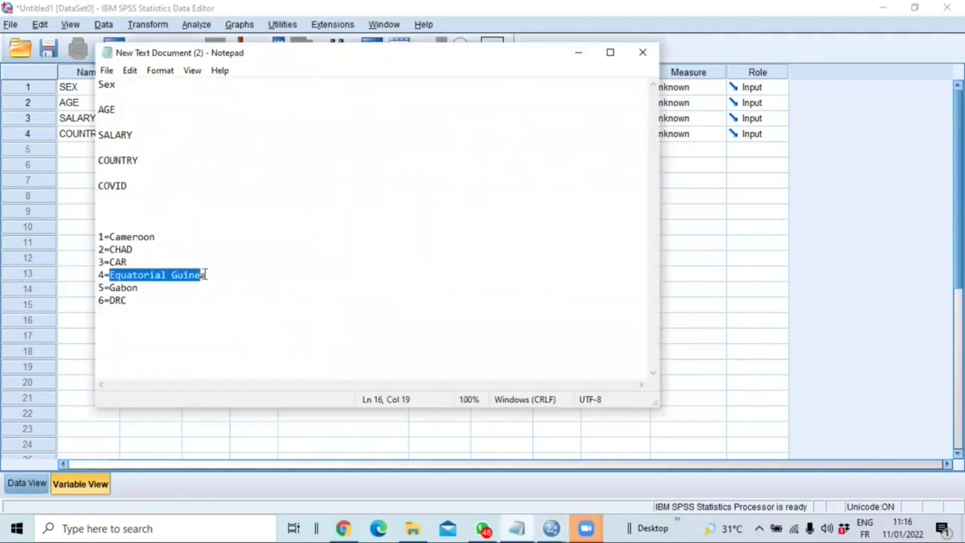
{"action": "left_click_drag", "start_coordinate": [201, 274], "coordinate": [206, 273]}
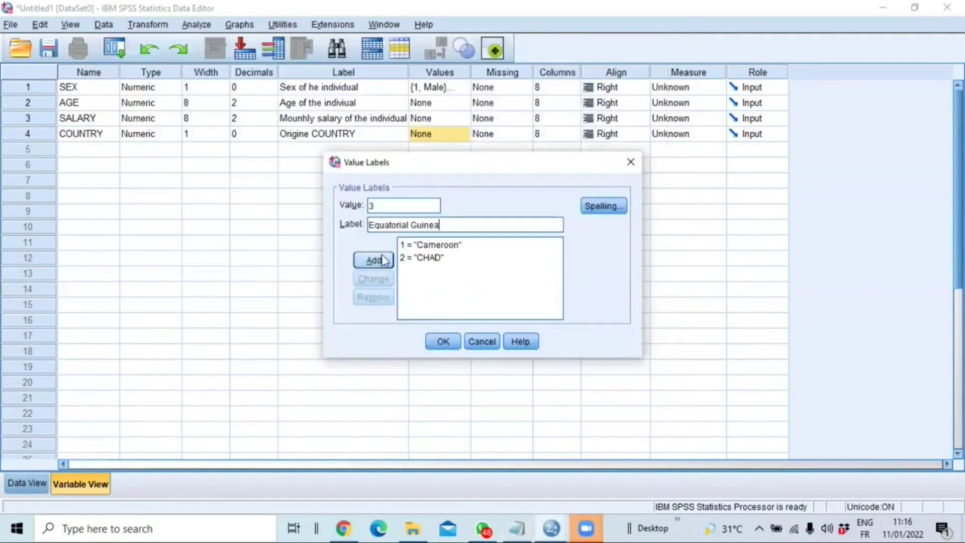
{"action": "left_click", "coordinate": [375, 260]}
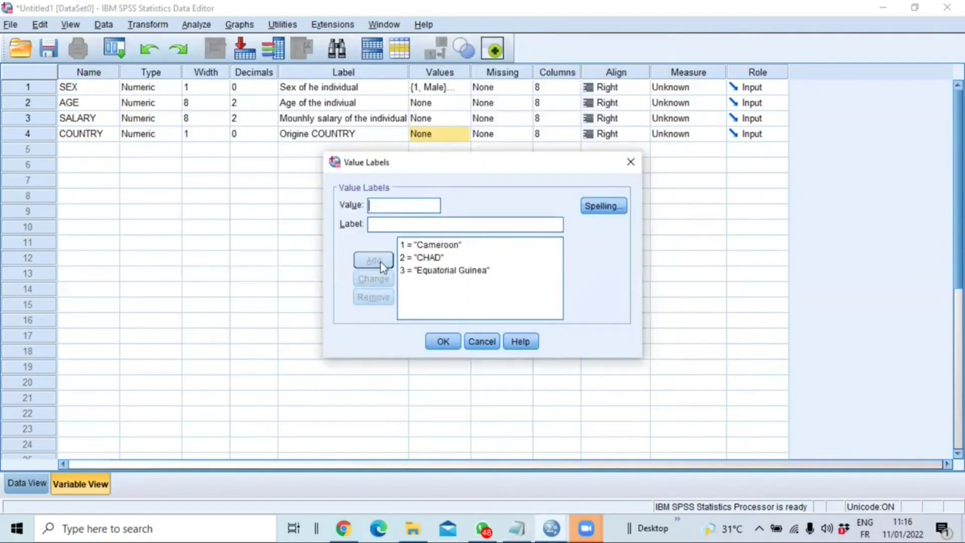
Step: Check the country codes in Notepad, change the label of value 3 to "CAR" and apply COUNTRY's value labels
{"action": "key", "text": "alt+Tab"}
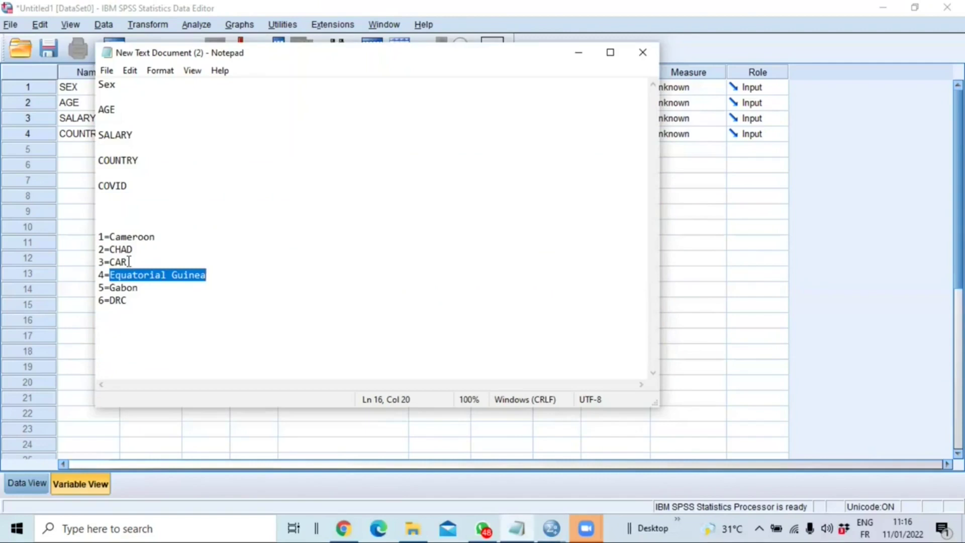
{"action": "left_click", "coordinate": [372, 224]}
{"action": "type", "text": "C"}
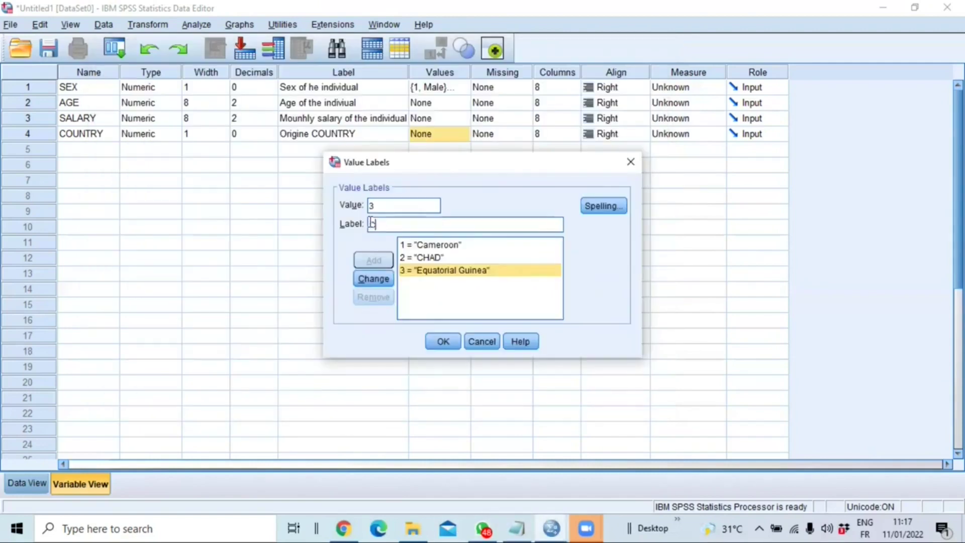
{"action": "type", "text": "AR"}
{"action": "left_click", "coordinate": [372, 279]}
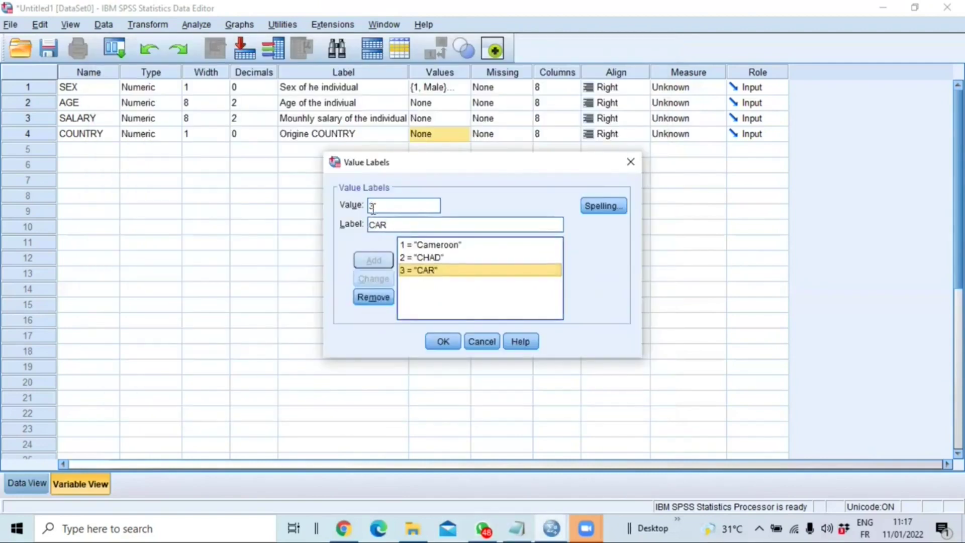
{"action": "left_click", "coordinate": [443, 342]}
Step: Reopen the COUNTRY variable's value labels and add 4 = "Equatorial Guinea"
{"action": "left_click", "coordinate": [461, 134]}
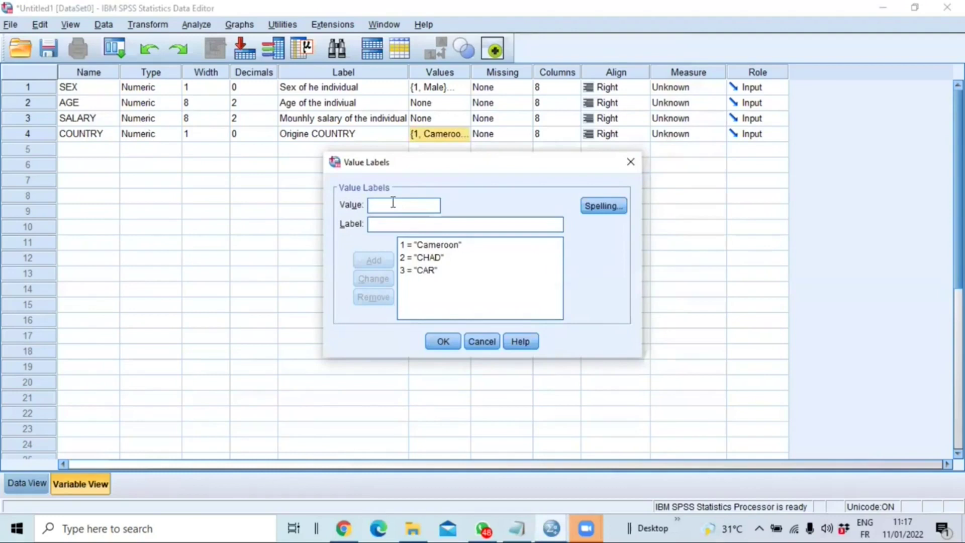
{"action": "left_click", "coordinate": [393, 203]}
{"action": "type", "text": "4"}
{"action": "left_click", "coordinate": [387, 227]}
{"action": "type", "text": "Equatorial Guinea"}
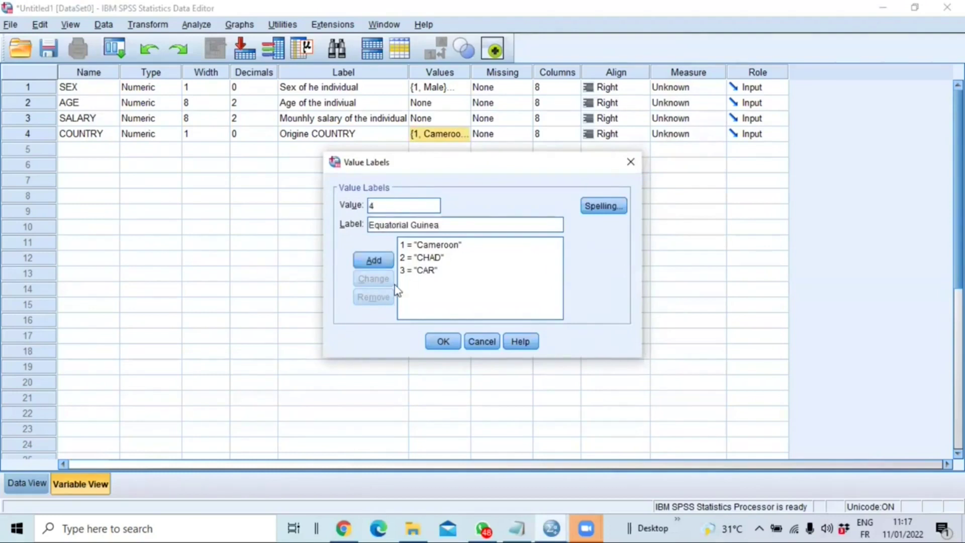
{"action": "left_click", "coordinate": [377, 262]}
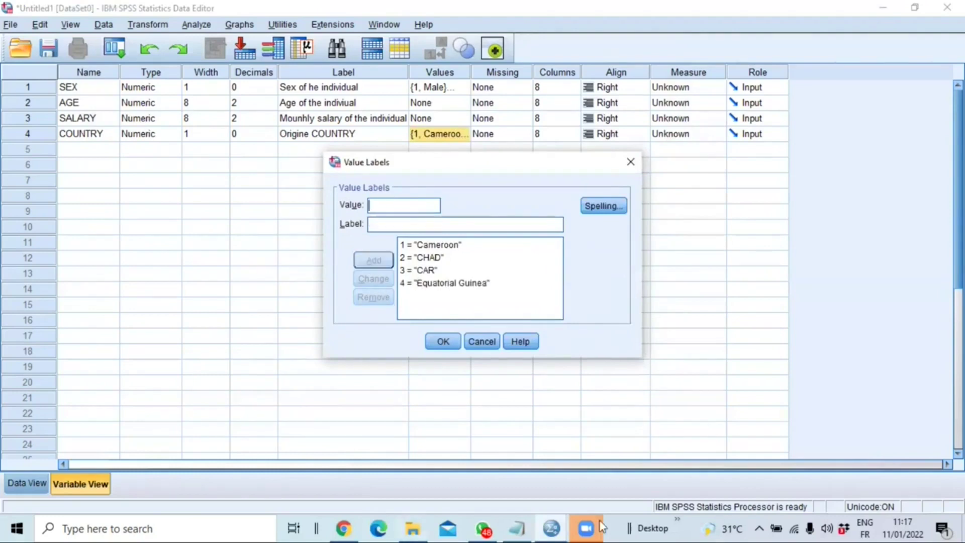
Step: Copy Gabon from the Notepad list and add it to COUNTRY as the label of value 5
{"action": "left_click", "coordinate": [517, 527]}
{"action": "double_click", "coordinate": [121, 288]}
{"action": "right_click", "coordinate": [132, 287]}
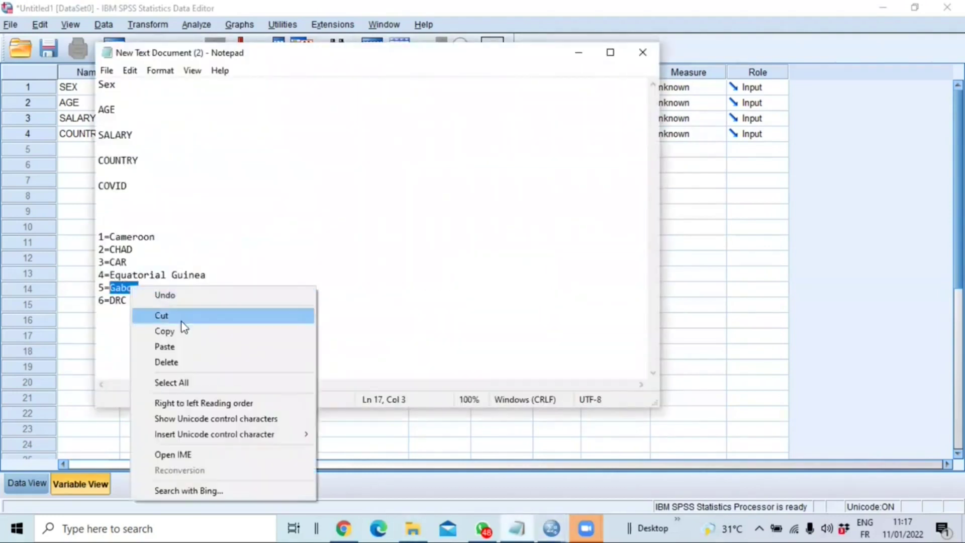
{"action": "left_click", "coordinate": [183, 330]}
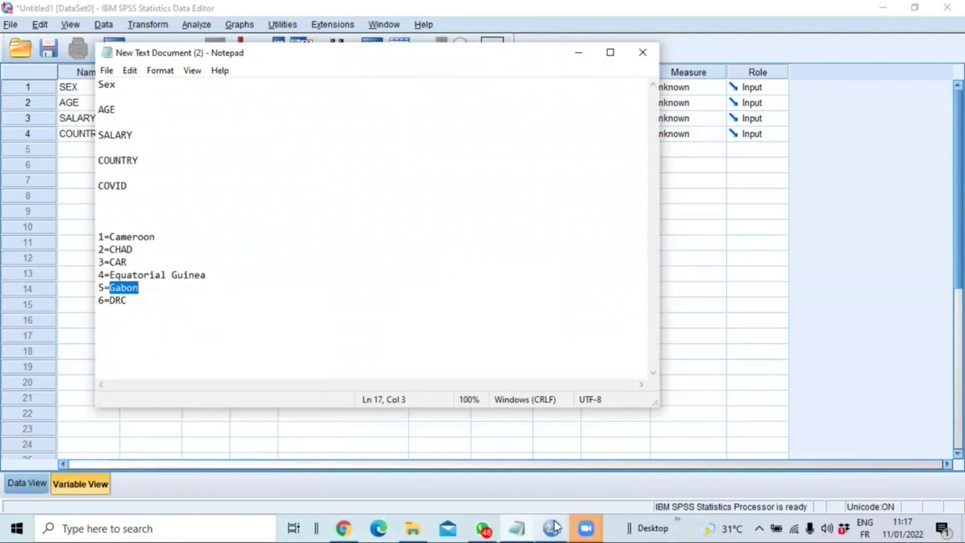
{"action": "mouse_move", "coordinate": [553, 526]}
{"action": "left_click", "coordinate": [513, 482]}
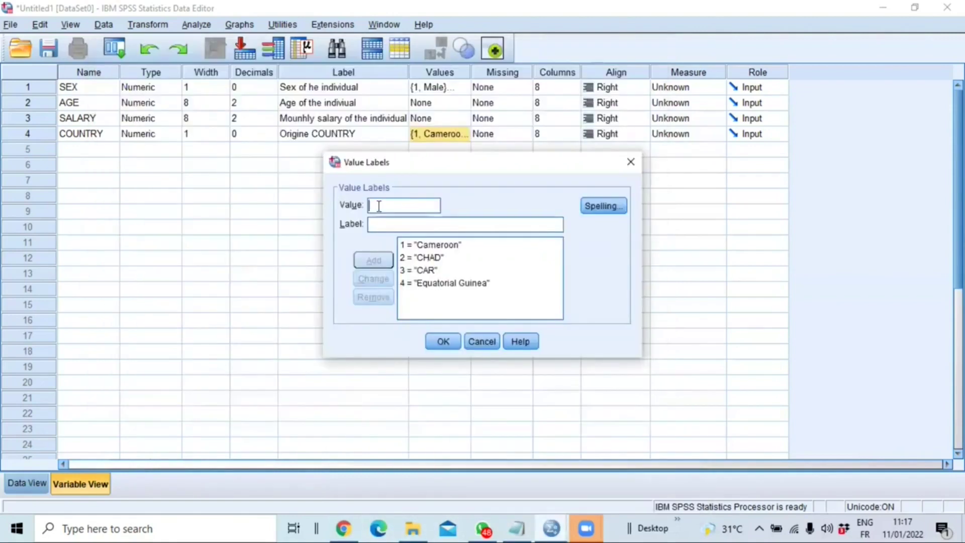
{"action": "left_click", "coordinate": [378, 206]}
{"action": "type", "text": "5"}
{"action": "left_click", "coordinate": [403, 225]}
{"action": "key", "text": "ctrl+v"}
{"action": "left_click", "coordinate": [373, 260]}
Step: Add the value label 6 = "DRC" and apply the COUNTRY variable's value labels
{"action": "type", "text": "6"}
{"action": "left_click", "coordinate": [432, 221]}
{"action": "type", "text": "DR"}
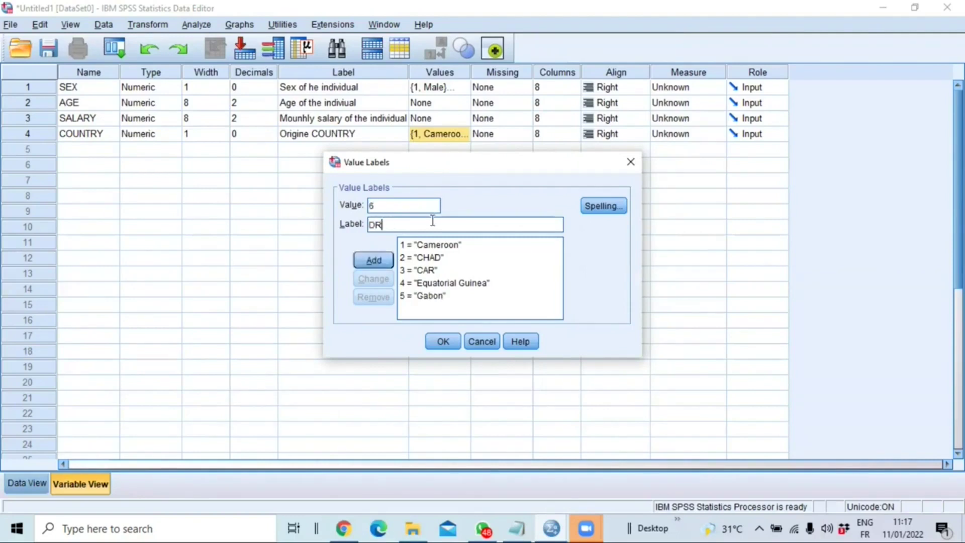
{"action": "type", "text": "C"}
{"action": "left_click", "coordinate": [378, 261]}
{"action": "left_click", "coordinate": [447, 344]}
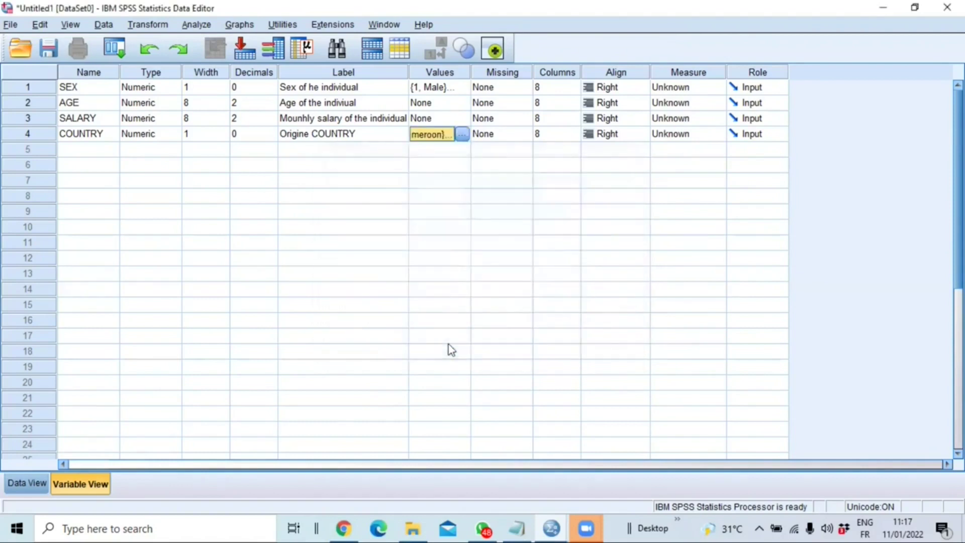
Step: Define the fifth variable with the name COVID, 0 decimals and a width of 1
{"action": "left_click", "coordinate": [92, 151]}
{"action": "type", "text": "COVID"}
{"action": "left_click", "coordinate": [271, 152]}
{"action": "left_click", "coordinate": [270, 153]}
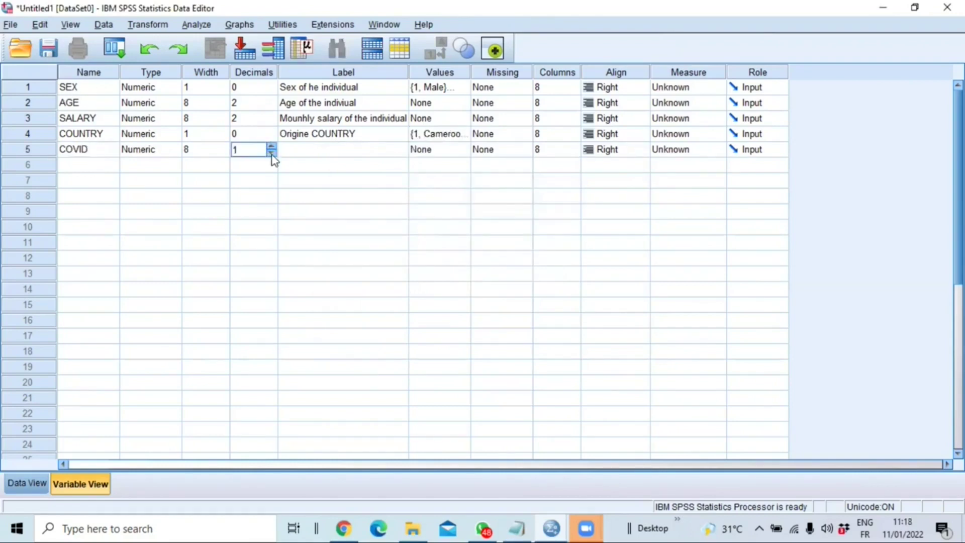
{"action": "left_click", "coordinate": [271, 153]}
{"action": "left_click", "coordinate": [223, 152]}
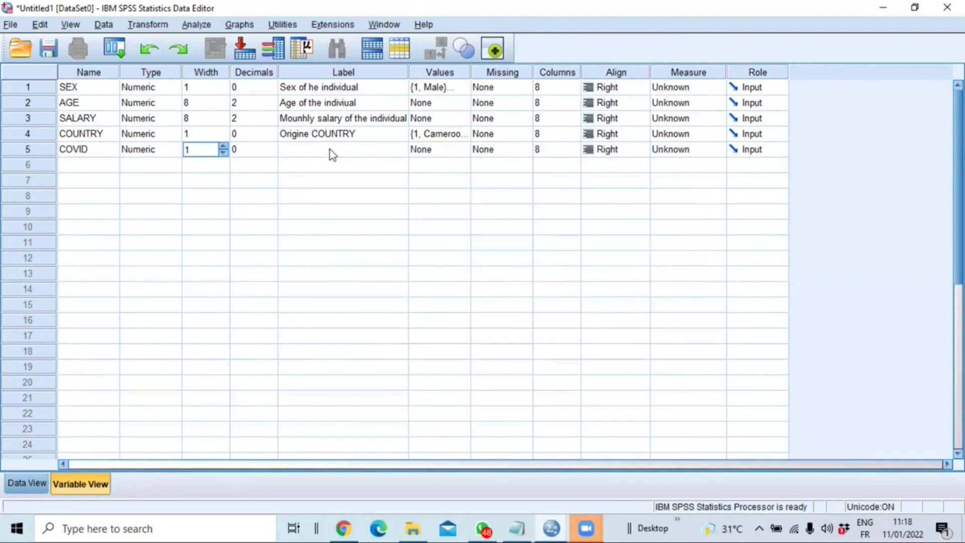
Step: Label the COVID variable "Wether the individual have Covid or not"
{"action": "left_click", "coordinate": [329, 150]}
{"action": "type", "text": "Wether the individual have Covid"}
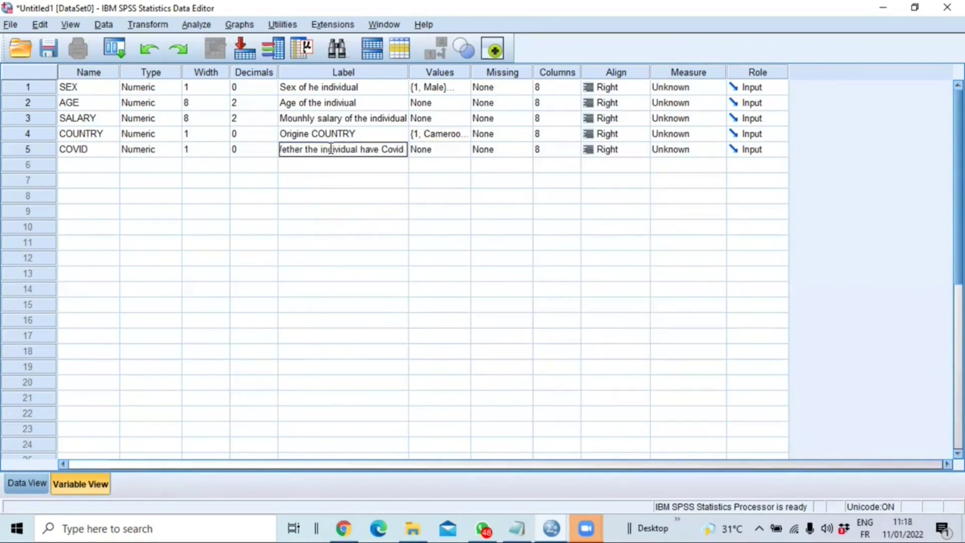
{"action": "type", "text": " or not"}
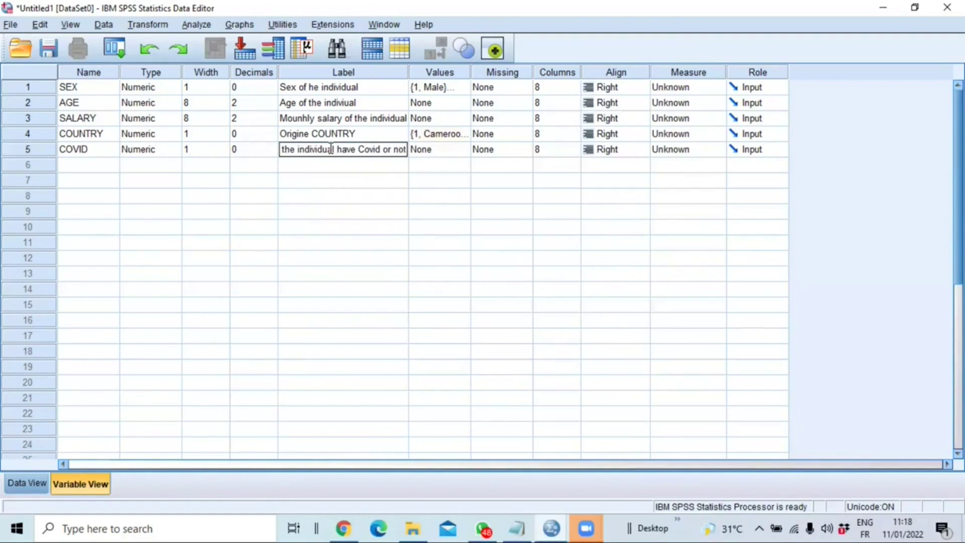
Step: Add the value label 1 = "have covid" to the COVID variable
{"action": "left_click", "coordinate": [459, 149]}
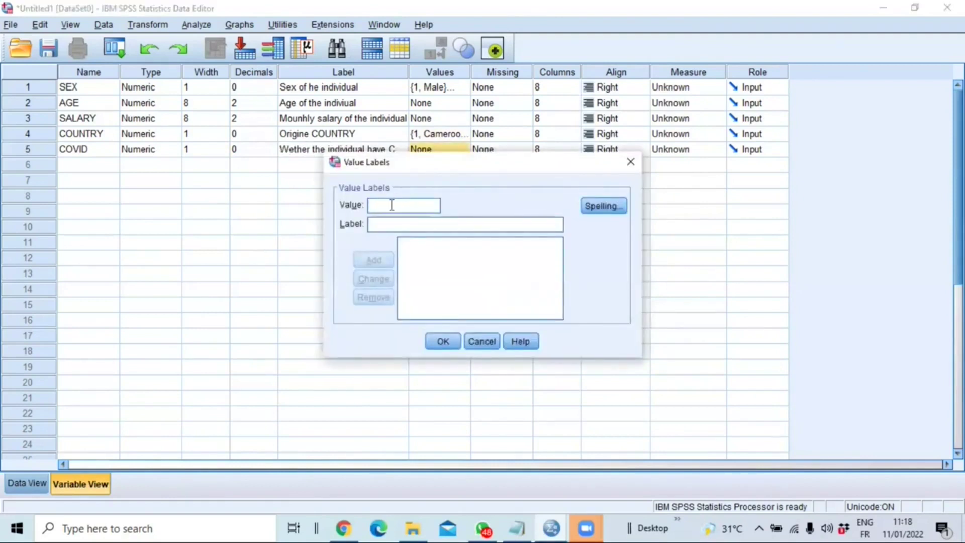
{"action": "type", "text": "1"}
{"action": "left_click", "coordinate": [410, 225]}
{"action": "type", "text": "yes"}
{"action": "key", "text": "BackSpace"}
{"action": "key", "text": "BackSpace"}
{"action": "key", "text": "BackSpace"}
{"action": "type", "text": "have covid"}
{"action": "left_click", "coordinate": [374, 259]}
Step: Add the value label 0 = "do not have Covid" and apply the COVID variable's value labels
{"action": "type", "text": "0"}
{"action": "left_click", "coordinate": [396, 225]}
{"action": "type", "text": "do not have "}
{"action": "type", "text": "Covid"}
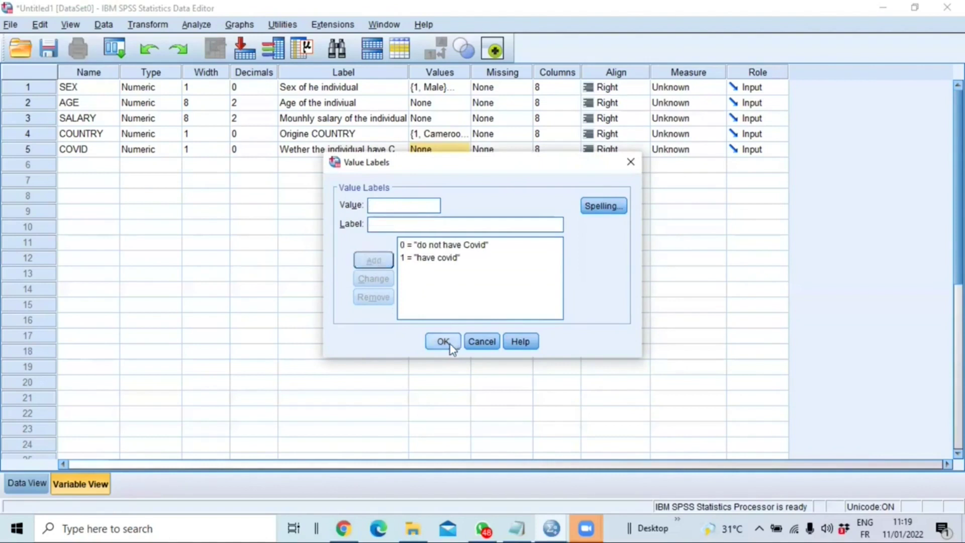
{"action": "left_click", "coordinate": [450, 344]}
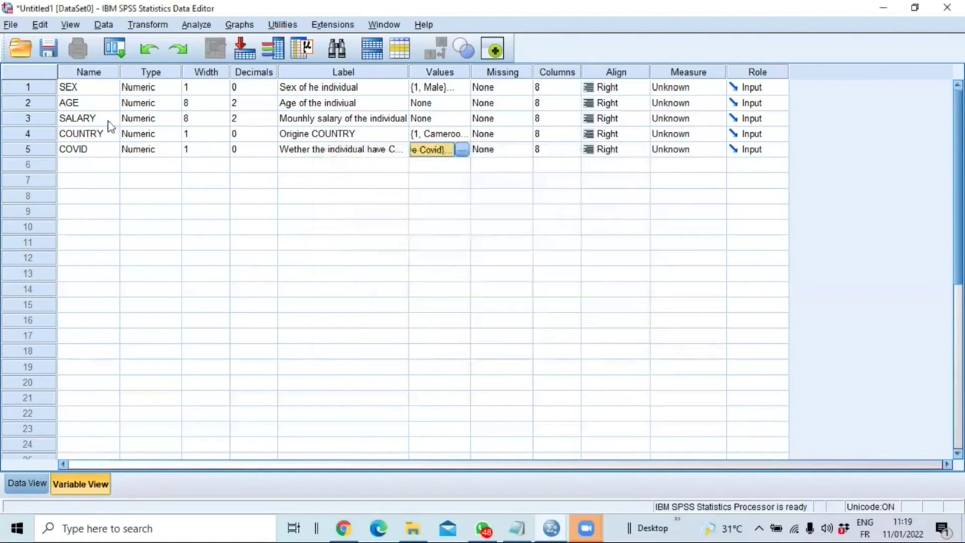
Step: Save the dataset in the Formation folder as an SPSS .sav file named covid_data
{"action": "left_click", "coordinate": [48, 48]}
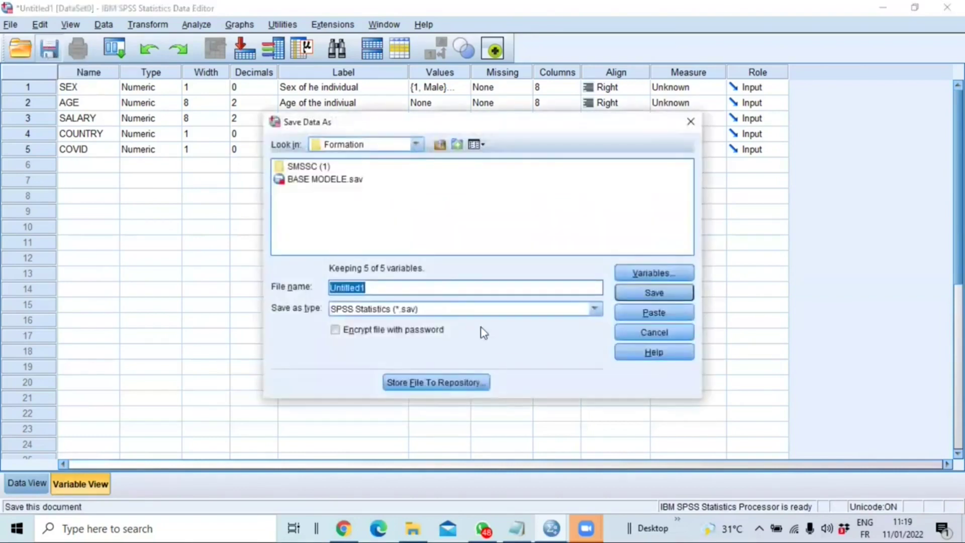
{"action": "left_click", "coordinate": [415, 144]}
{"action": "left_click", "coordinate": [459, 213]}
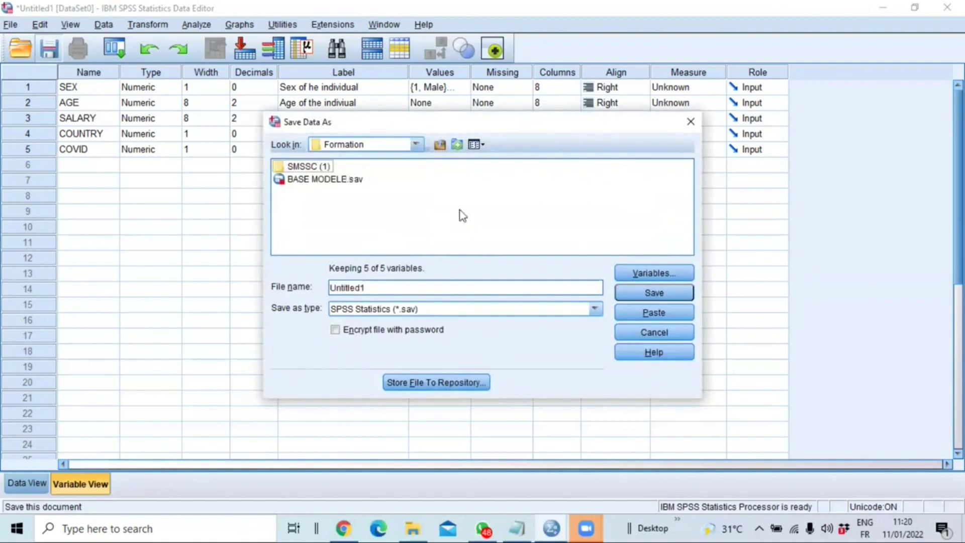
{"action": "left_click", "coordinate": [382, 291]}
{"action": "double_click", "coordinate": [386, 292]}
{"action": "type", "text": "covid_data"}
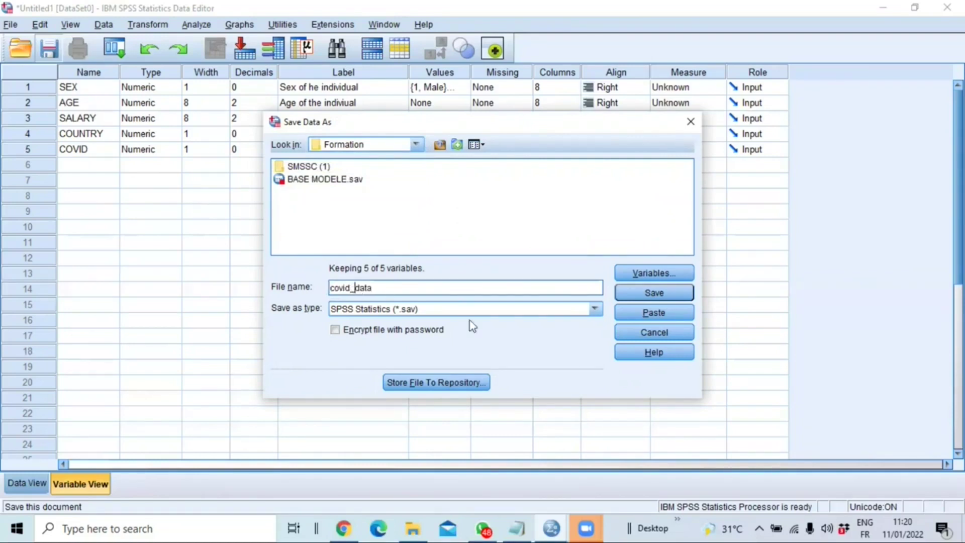
{"action": "left_click", "coordinate": [415, 308]}
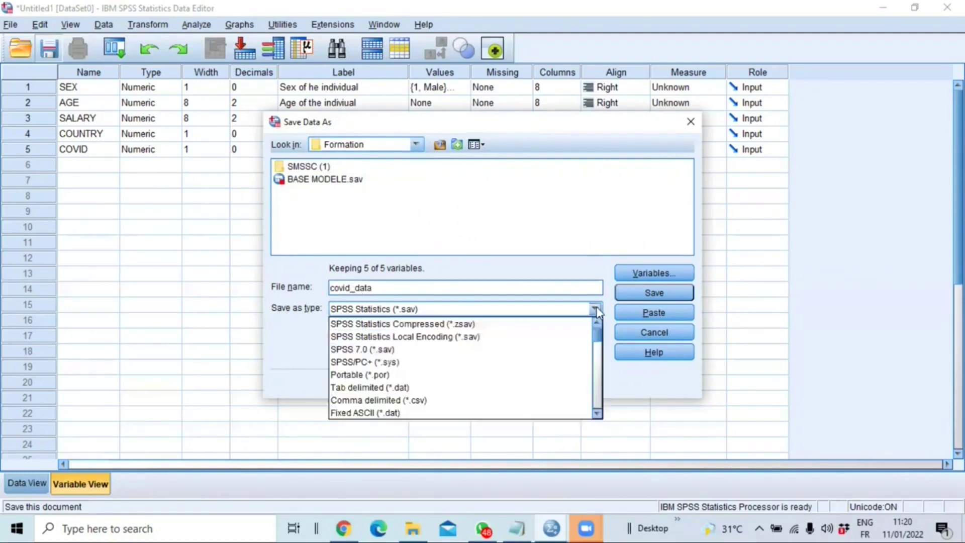
{"action": "left_click", "coordinate": [364, 351]}
{"action": "type", "text": "covid_data"}
{"action": "key", "text": "Return"}
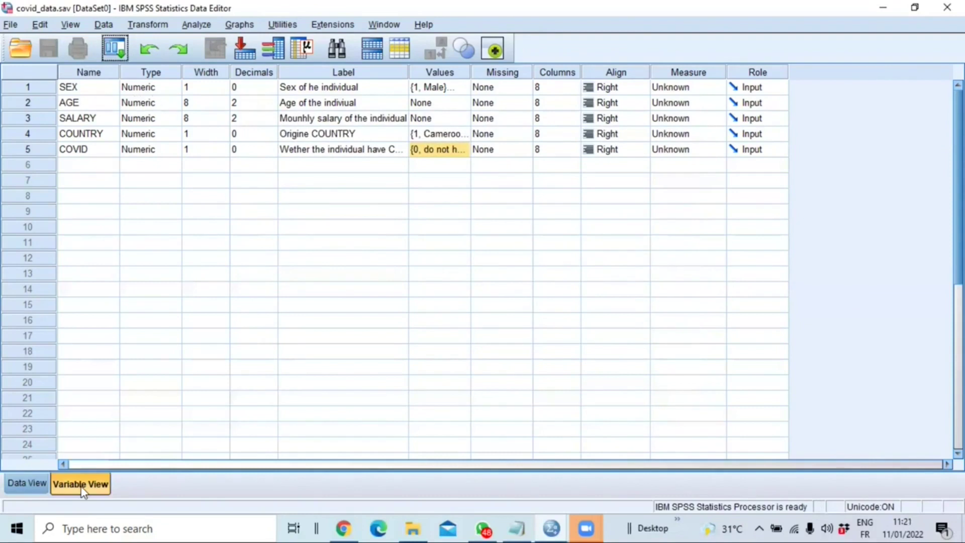
Step: Enter the first case in the data sheet: SEX 1, AGE 54, SALARY 900, COUNTRY 2, COVID 0
{"action": "left_click", "coordinate": [26, 484]}
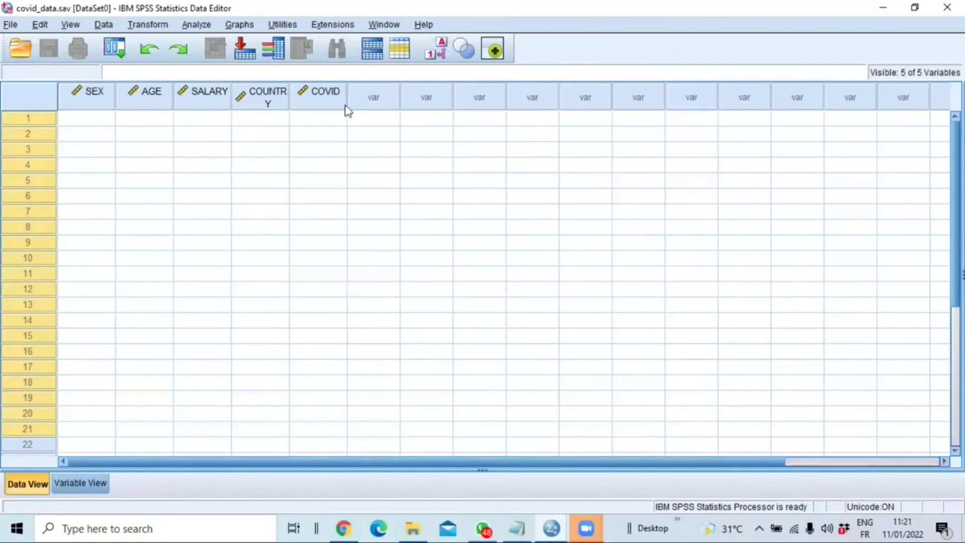
{"action": "left_click", "coordinate": [79, 123]}
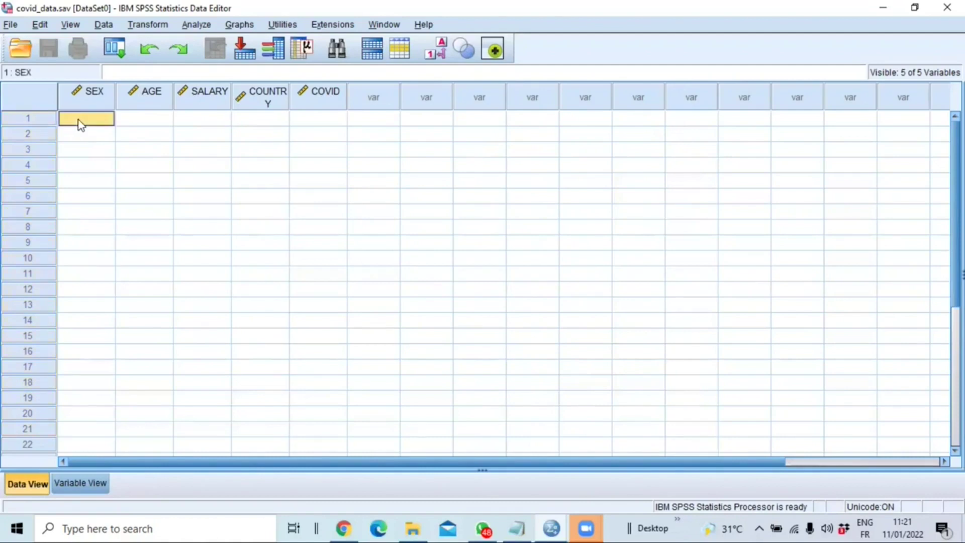
{"action": "double_click", "coordinate": [86, 116]}
{"action": "type", "text": "1"}
{"action": "left_click", "coordinate": [147, 112]}
{"action": "type", "text": "54"}
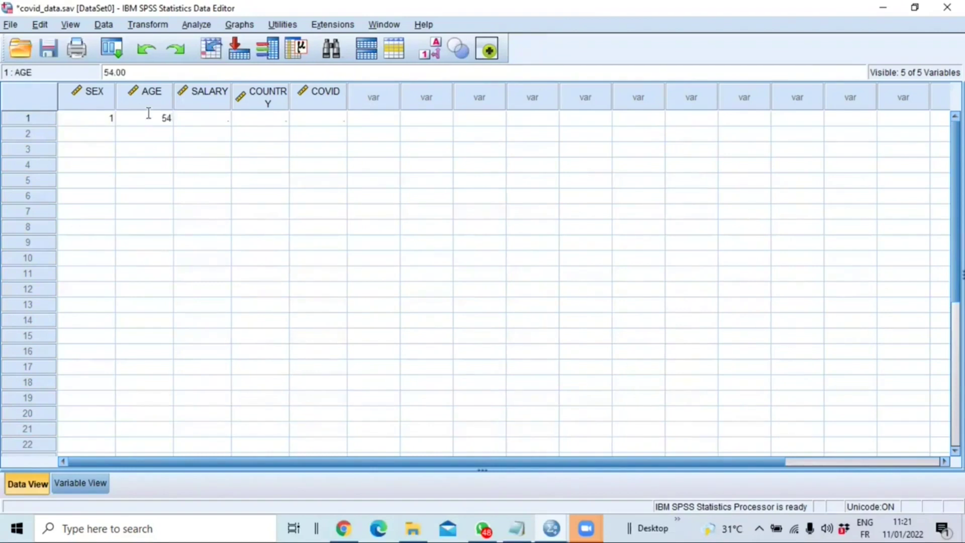
{"action": "key", "text": "Tab"}
{"action": "type", "text": "900"}
{"action": "key", "text": "Tab"}
{"action": "type", "text": "2"}
{"action": "key", "text": "Tab"}
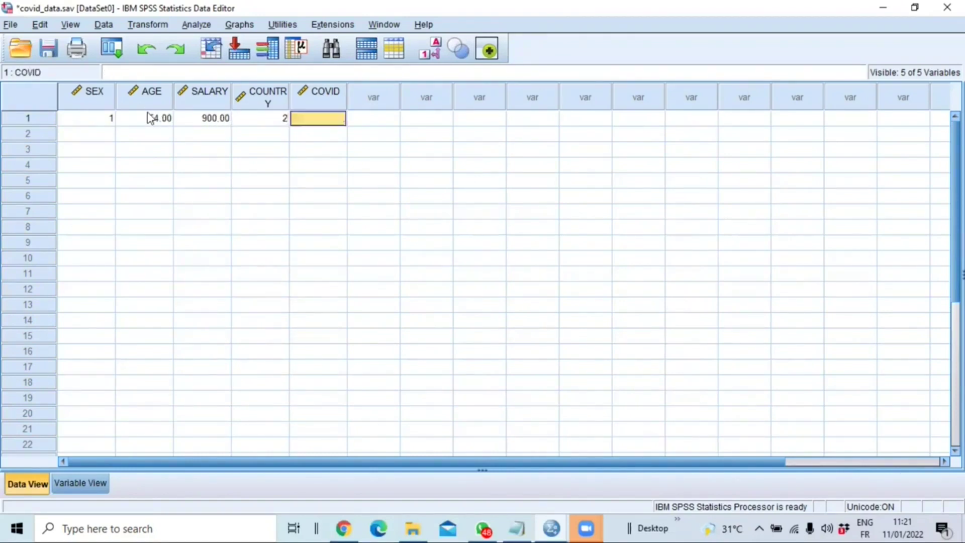
{"action": "type", "text": "0"}
{"action": "key", "text": "Return"}
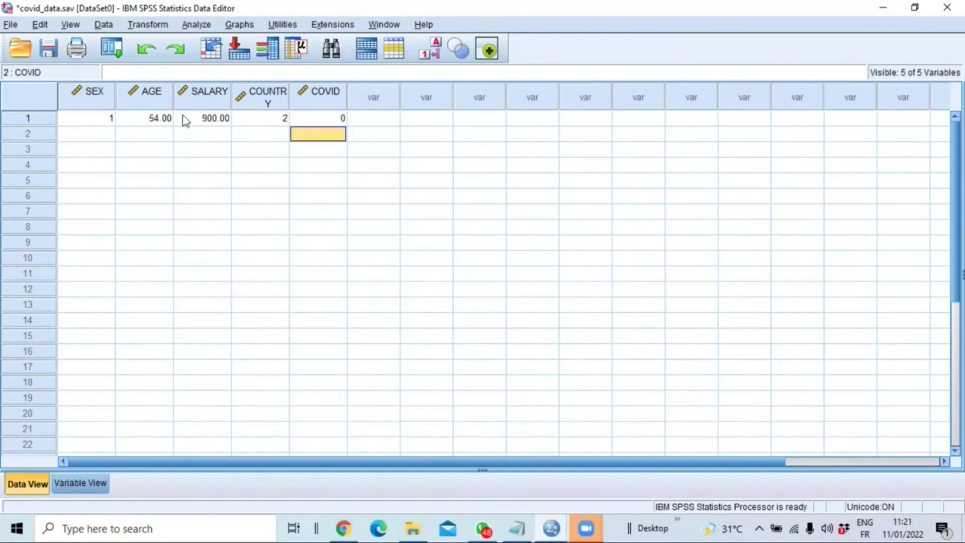
Step: Enter the second case in the data sheet: SEX 2, AGE 40, SALARY 2500, COUNTRY 1, COVID 1
{"action": "left_click", "coordinate": [86, 131]}
{"action": "type", "text": "2"}
{"action": "left_click", "coordinate": [125, 138]}
{"action": "type", "text": "40"}
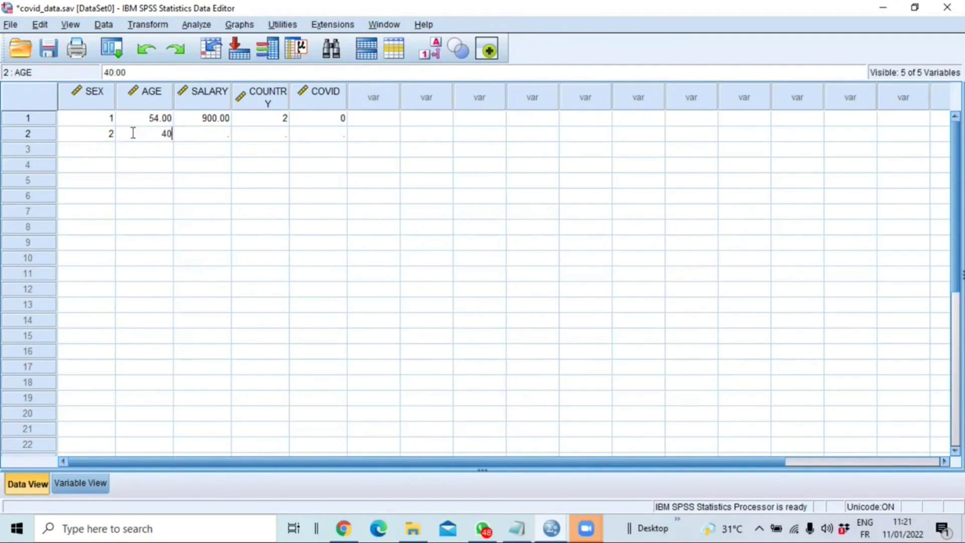
{"action": "key", "text": "Tab"}
{"action": "type", "text": "2500"}
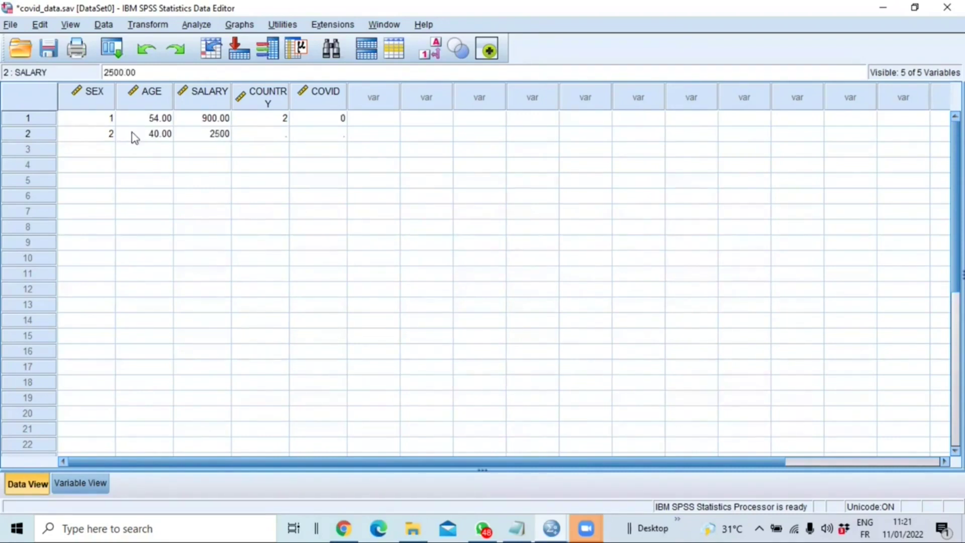
{"action": "key", "text": "Tab"}
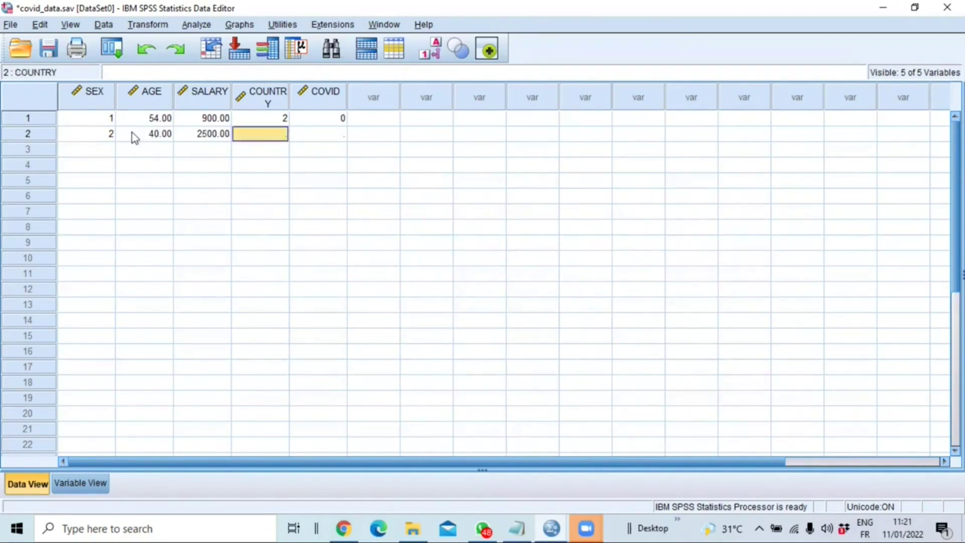
{"action": "type", "text": "1"}
{"action": "key", "text": "Tab"}
{"action": "type", "text": "1"}
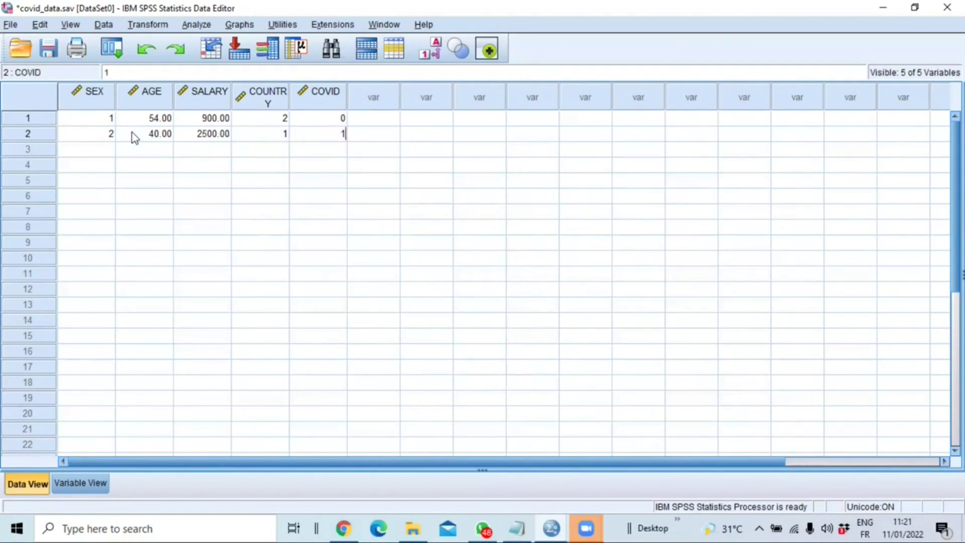
{"action": "key", "text": "Return"}
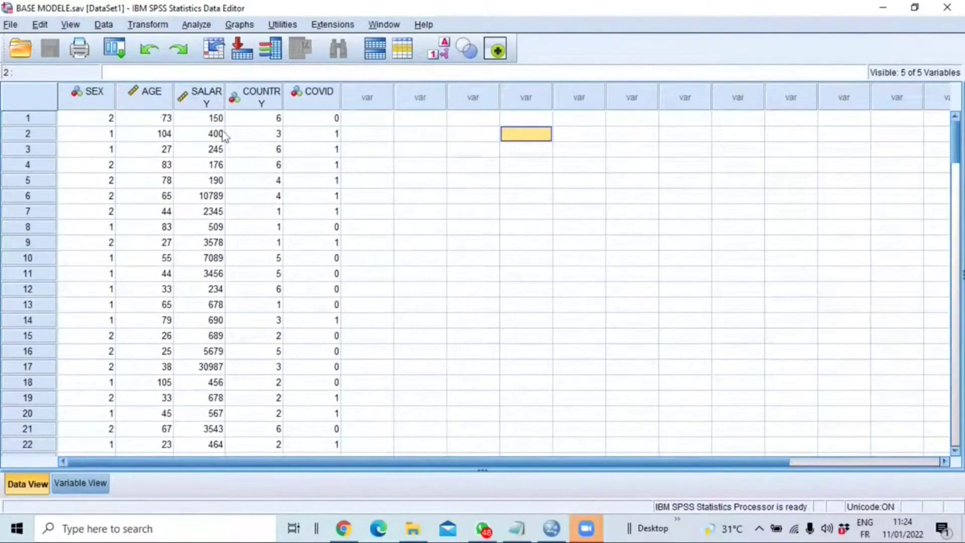
Step: Examine the available file, edit, data, transform, analysis and extension commands, and look through the cases in the BASE MODELE dataset
{"action": "left_click", "coordinate": [11, 25]}
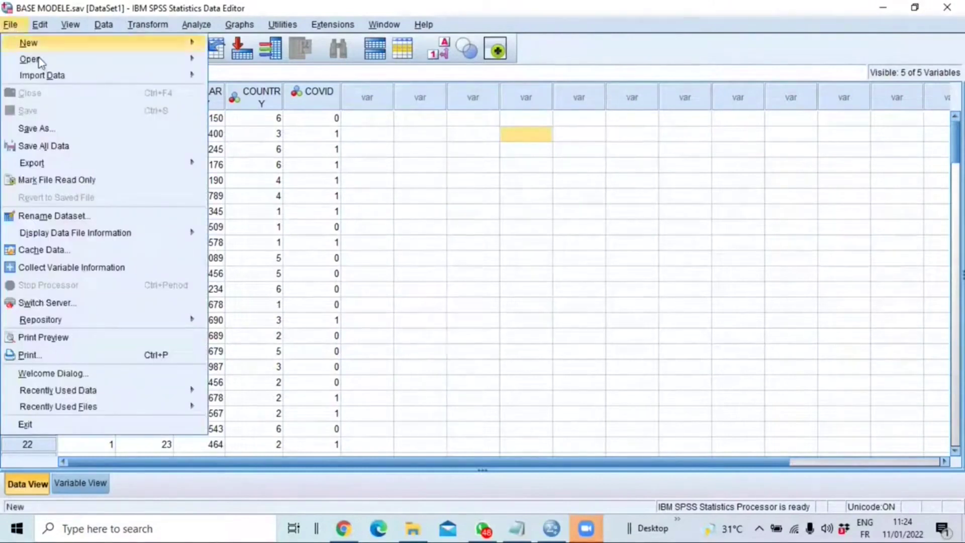
{"action": "mouse_move", "coordinate": [43, 61]}
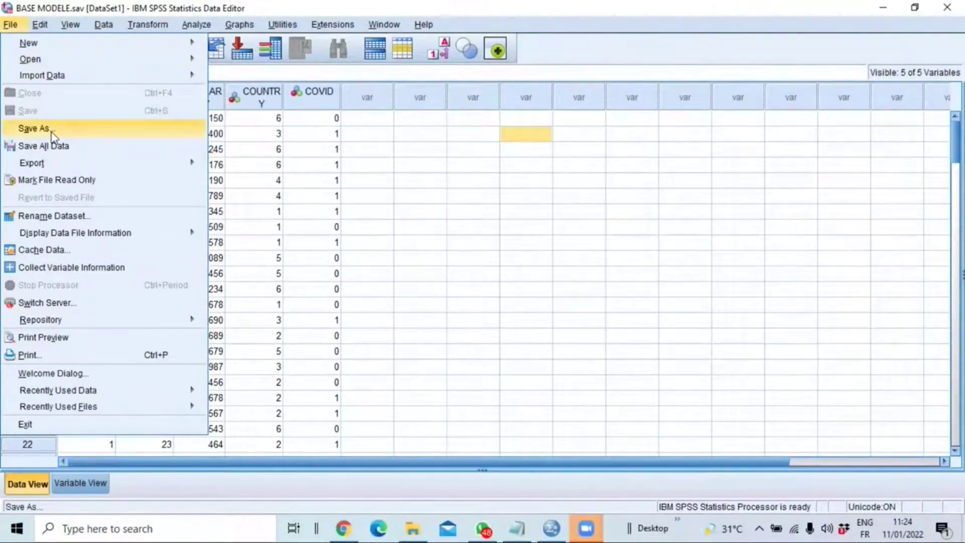
{"action": "mouse_move", "coordinate": [42, 28]}
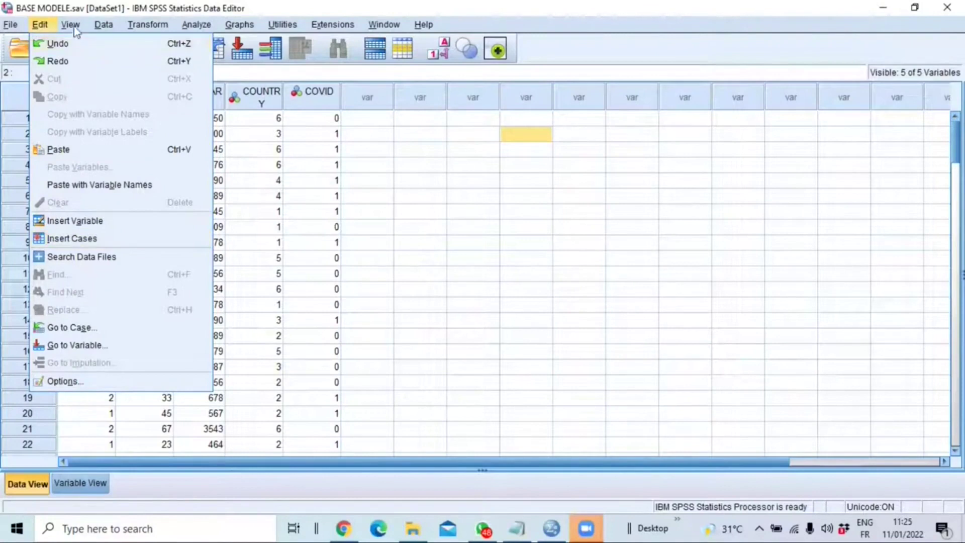
{"action": "mouse_move", "coordinate": [103, 27]}
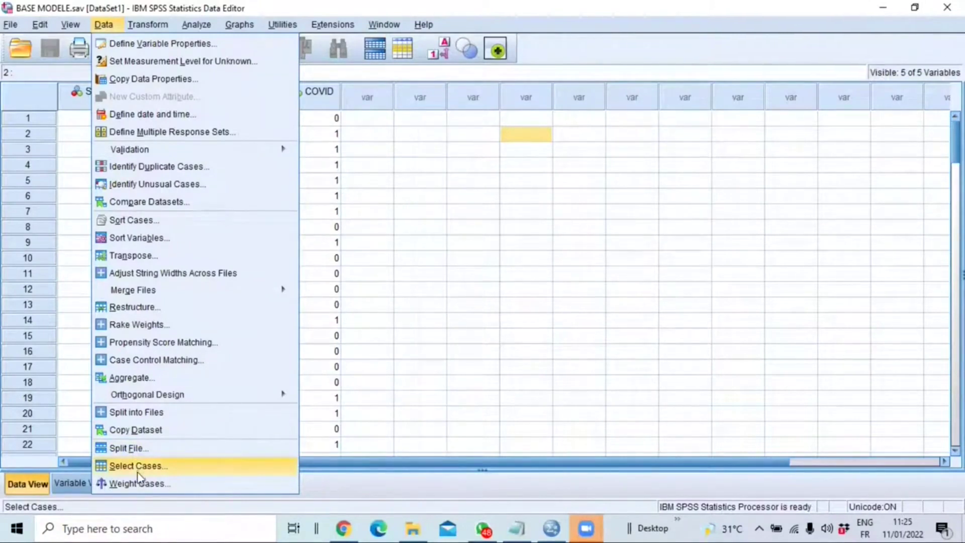
{"action": "mouse_move", "coordinate": [148, 26]}
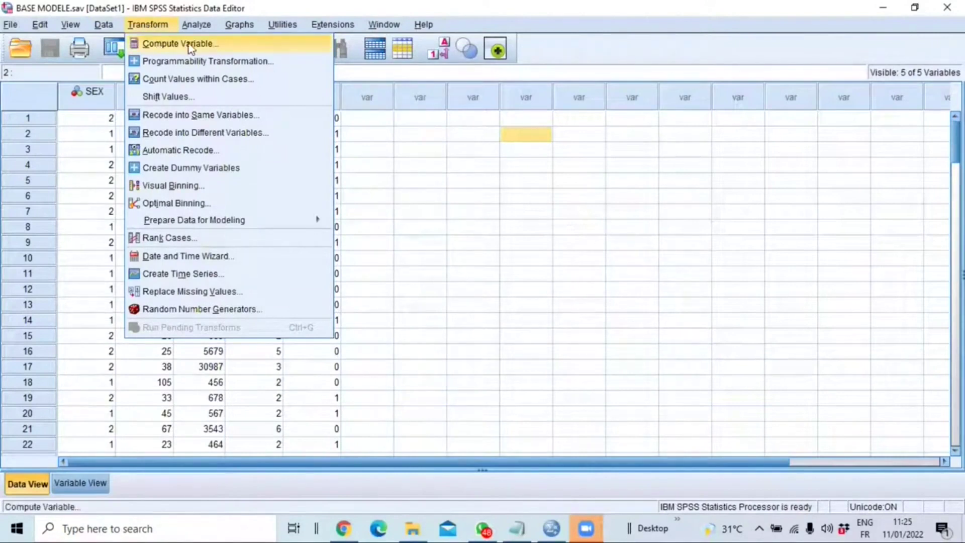
{"action": "mouse_move", "coordinate": [204, 31]}
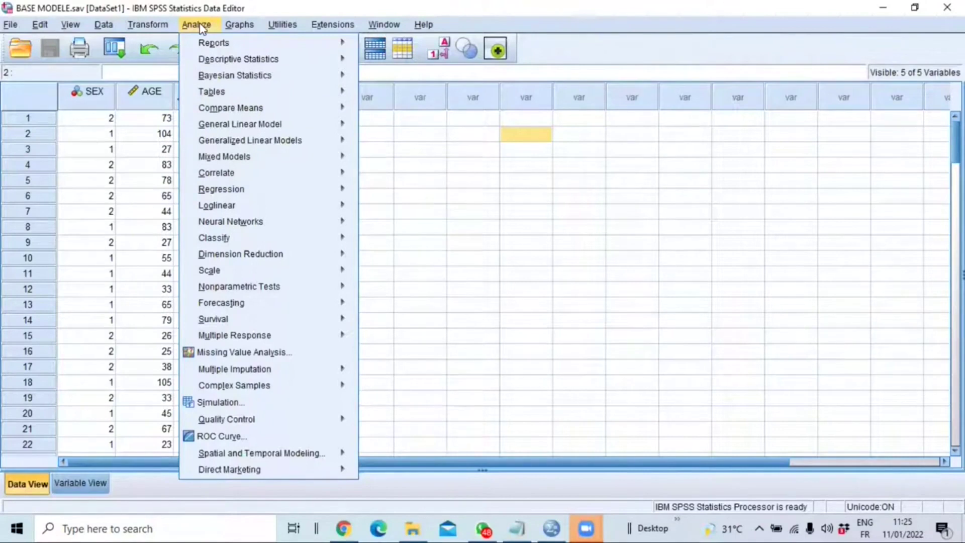
{"action": "mouse_move", "coordinate": [224, 64]}
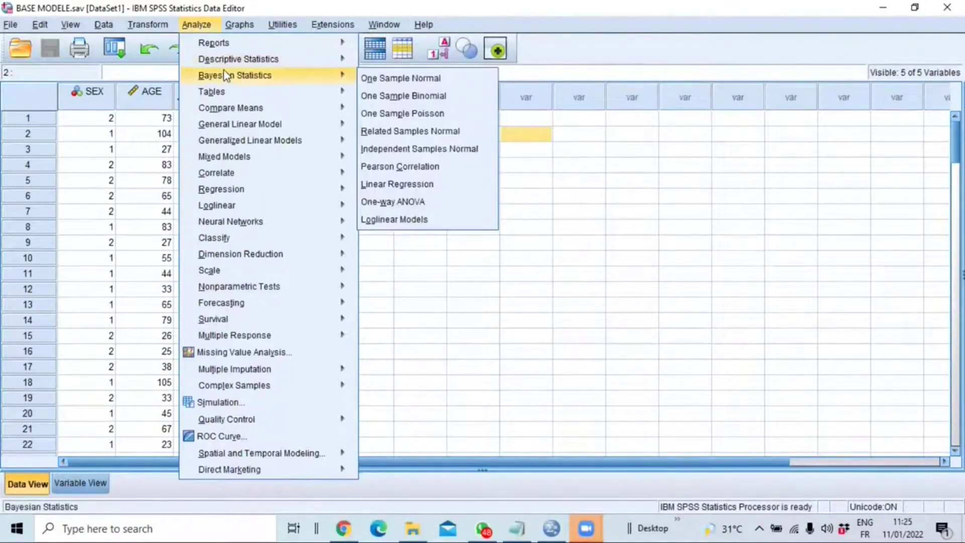
{"action": "mouse_move", "coordinate": [237, 140]}
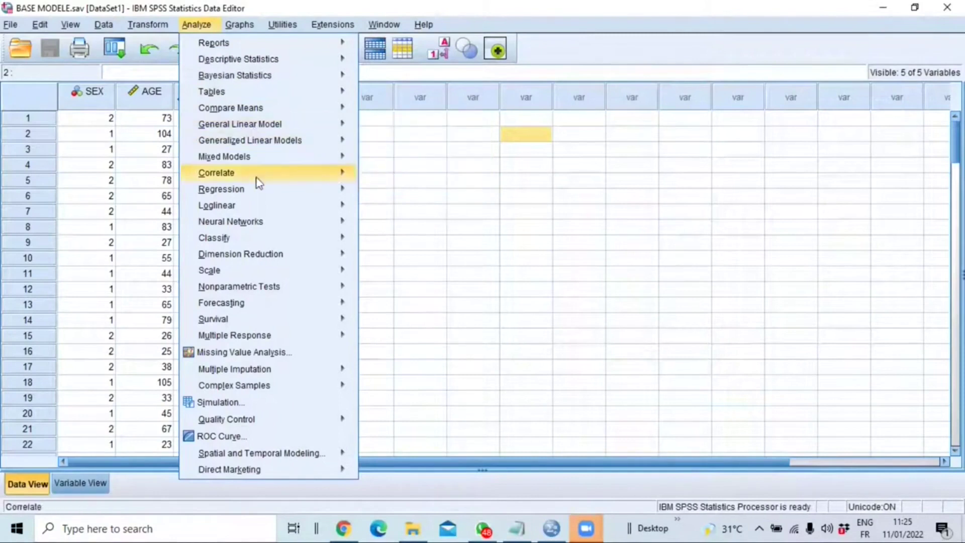
{"action": "mouse_move", "coordinate": [237, 193]}
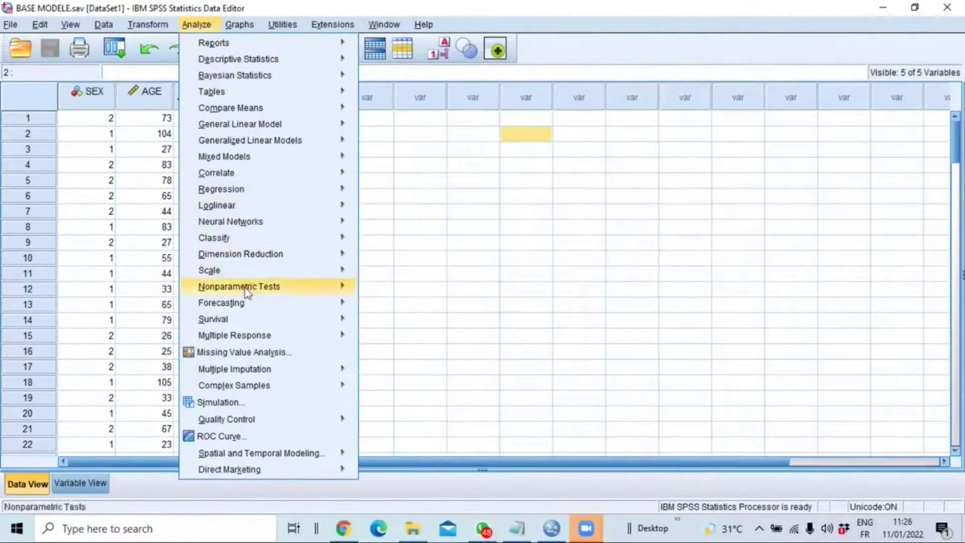
{"action": "mouse_move", "coordinate": [245, 26]}
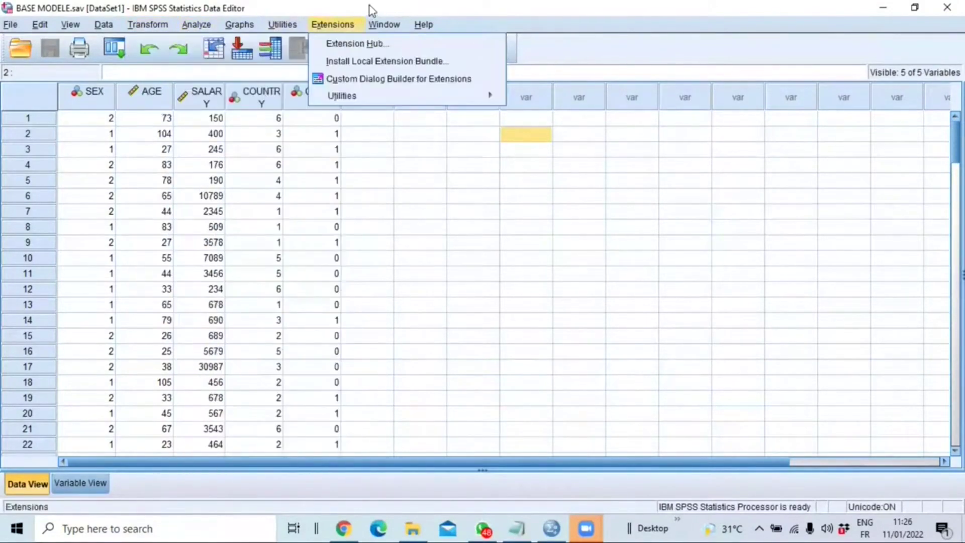
{"action": "left_click", "coordinate": [537, 6]}
{"action": "scroll", "coordinate": [156, 133], "scroll_direction": "down", "scroll_amount": 5}
{"action": "scroll", "coordinate": [156, 133], "scroll_direction": "up", "scroll_amount": 5}
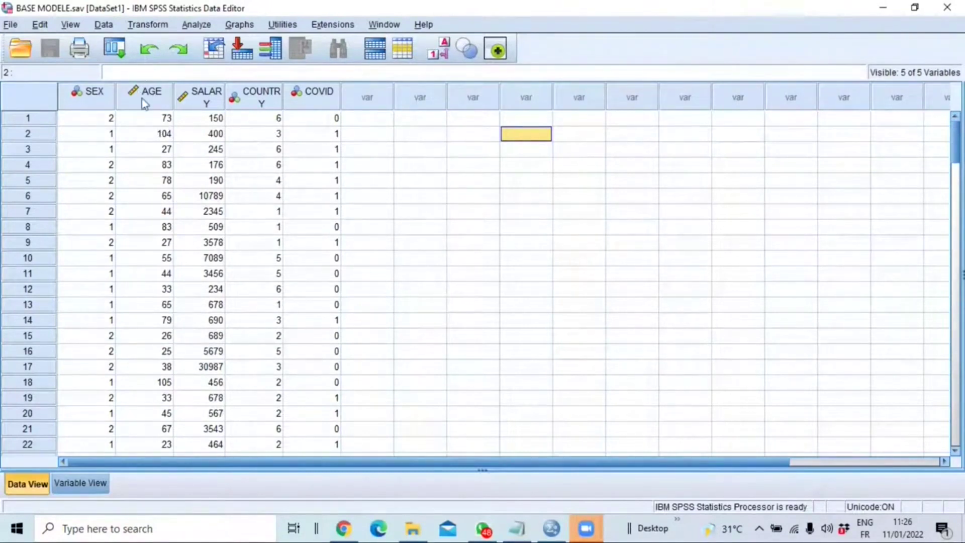
Step: Set up a Compute Variable operation with target variable AGE_classes and numeric expression 1
{"action": "left_click", "coordinate": [154, 25]}
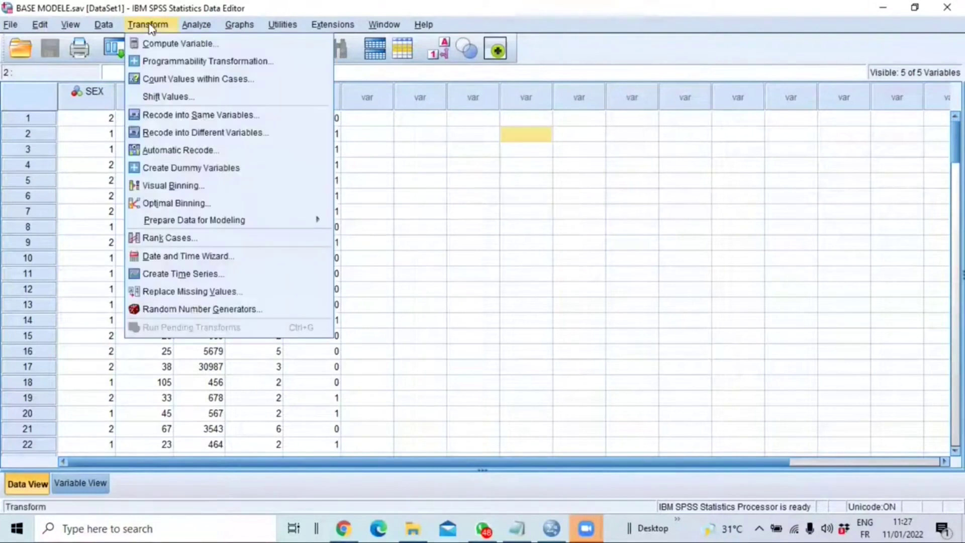
{"action": "left_click", "coordinate": [170, 45]}
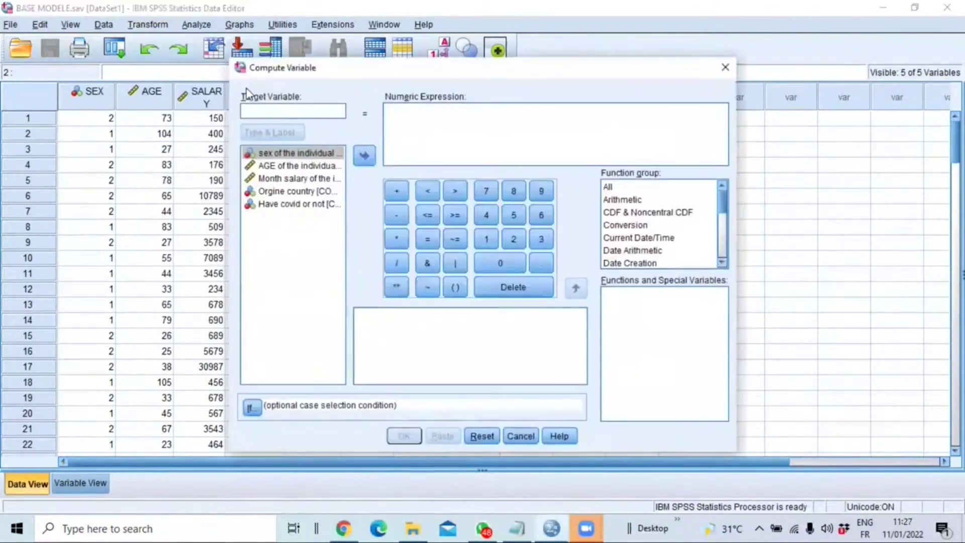
{"action": "type", "text": "AG"}
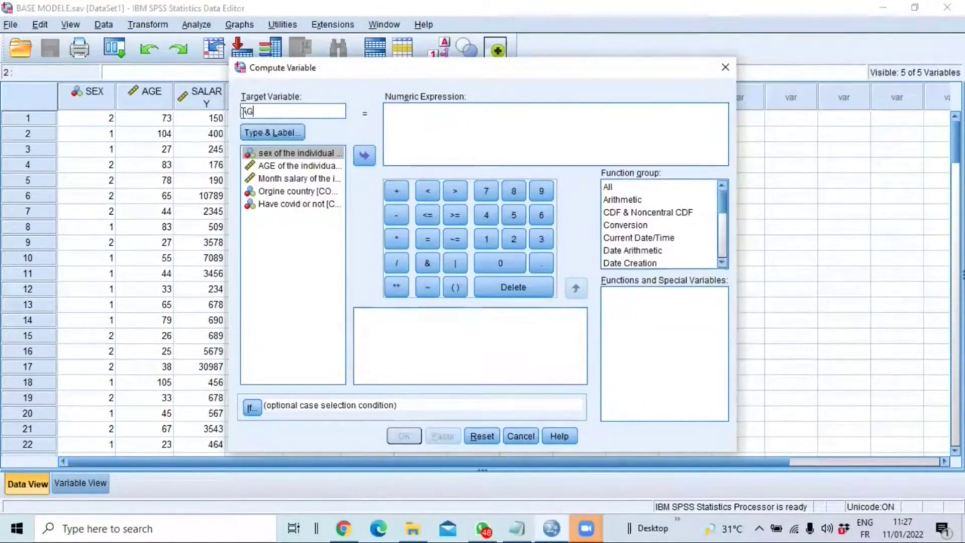
{"action": "type", "text": "E_classes"}
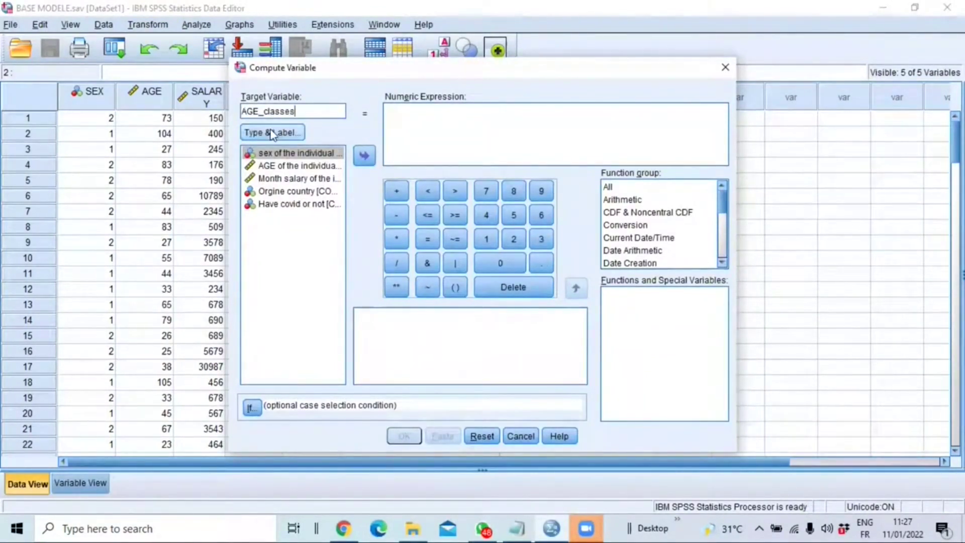
{"action": "left_click", "coordinate": [397, 110]}
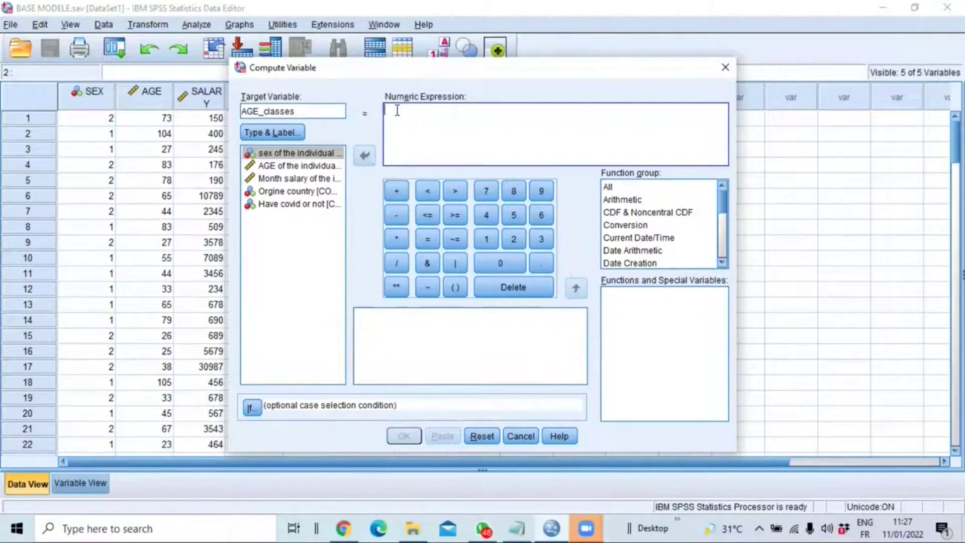
{"action": "type", "text": "1"}
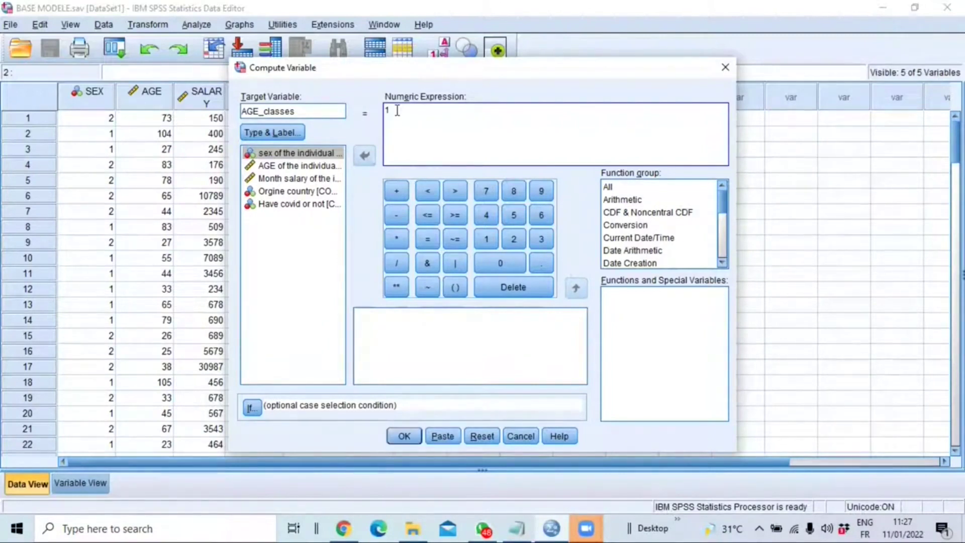
Step: Restrict the AGE_classes computation to cases satisfying AGE < 40 and run it
{"action": "left_click", "coordinate": [251, 407]}
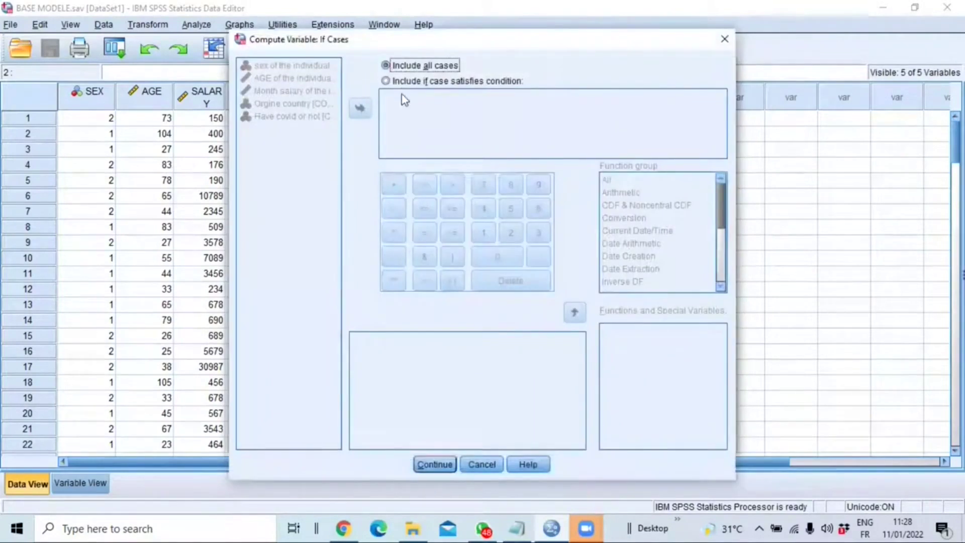
{"action": "left_click", "coordinate": [405, 83]}
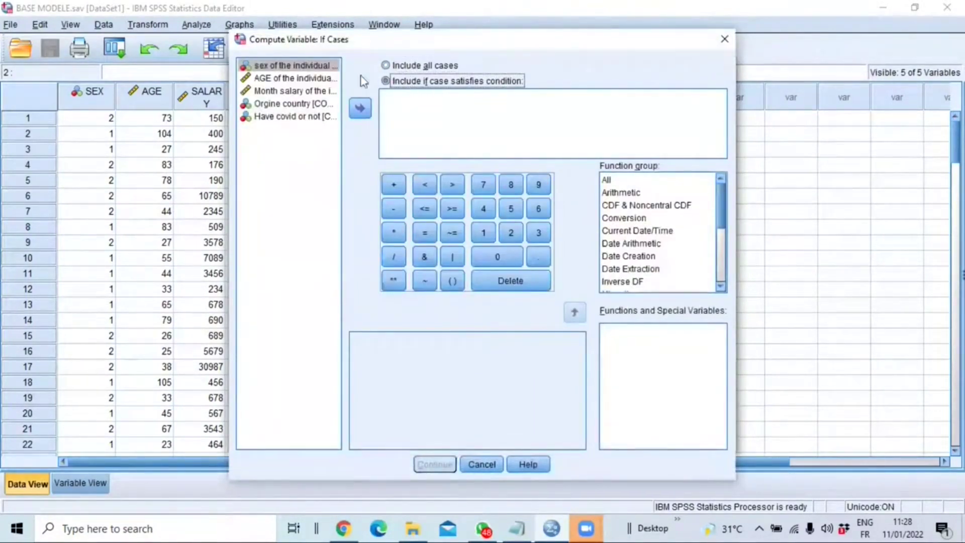
{"action": "left_click", "coordinate": [280, 79]}
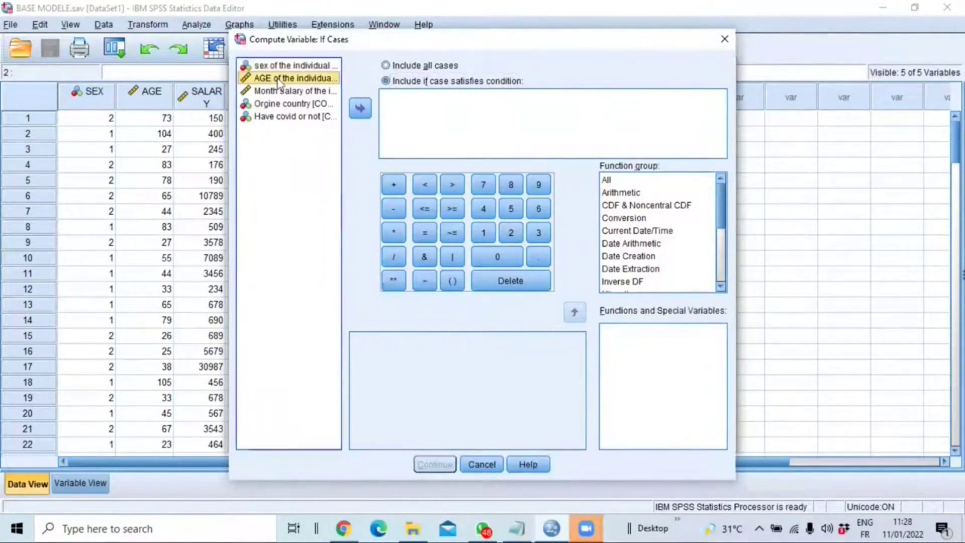
{"action": "left_click", "coordinate": [359, 111]}
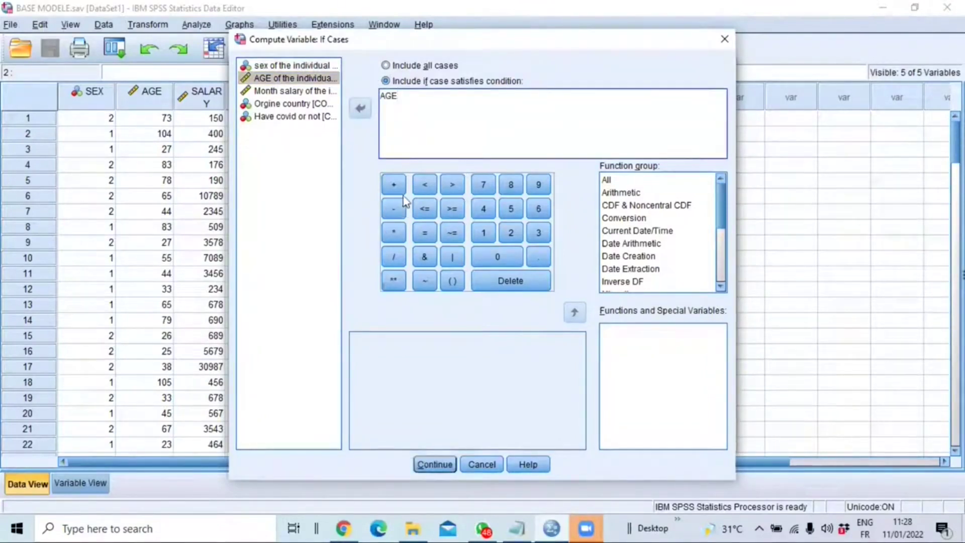
{"action": "left_click", "coordinate": [425, 184]}
{"action": "left_click", "coordinate": [483, 209]}
{"action": "left_click", "coordinate": [498, 257]}
{"action": "left_click", "coordinate": [444, 463]}
{"action": "left_click", "coordinate": [404, 437]}
{"action": "left_click", "coordinate": [336, 155]}
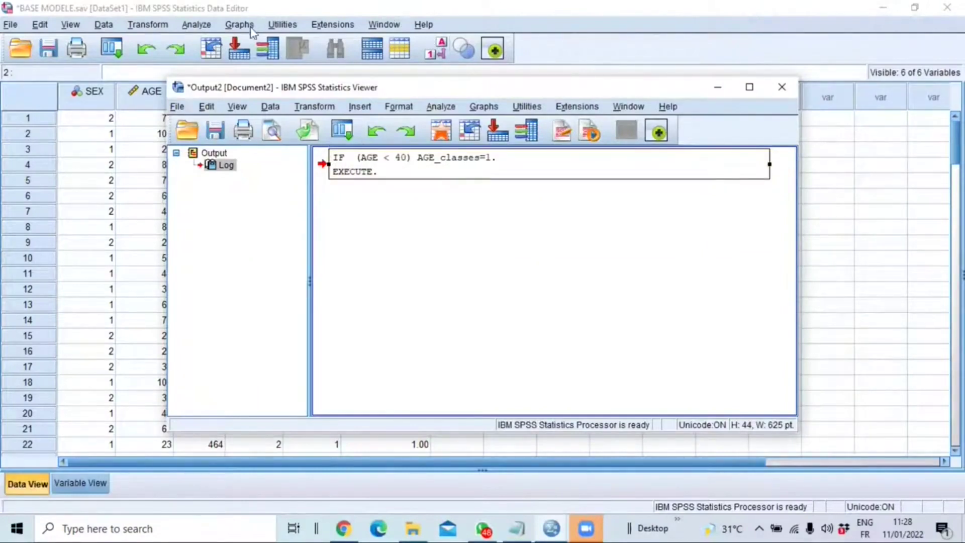
Step: Set up another Compute Variable operation for AGE_classes with numeric expression 2
{"action": "left_click", "coordinate": [204, 26]}
{"action": "mouse_move", "coordinate": [147, 26]}
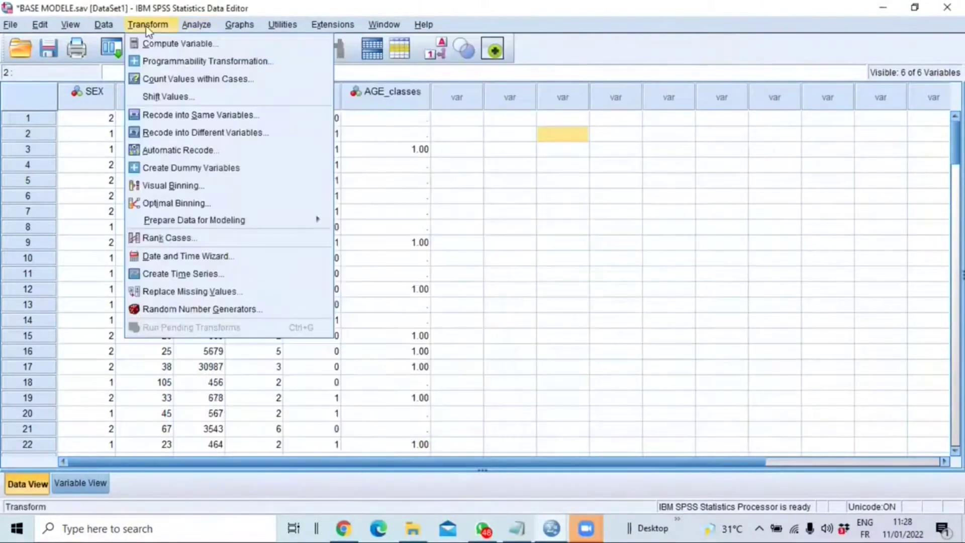
{"action": "left_click", "coordinate": [171, 44]}
{"action": "left_click", "coordinate": [267, 111]}
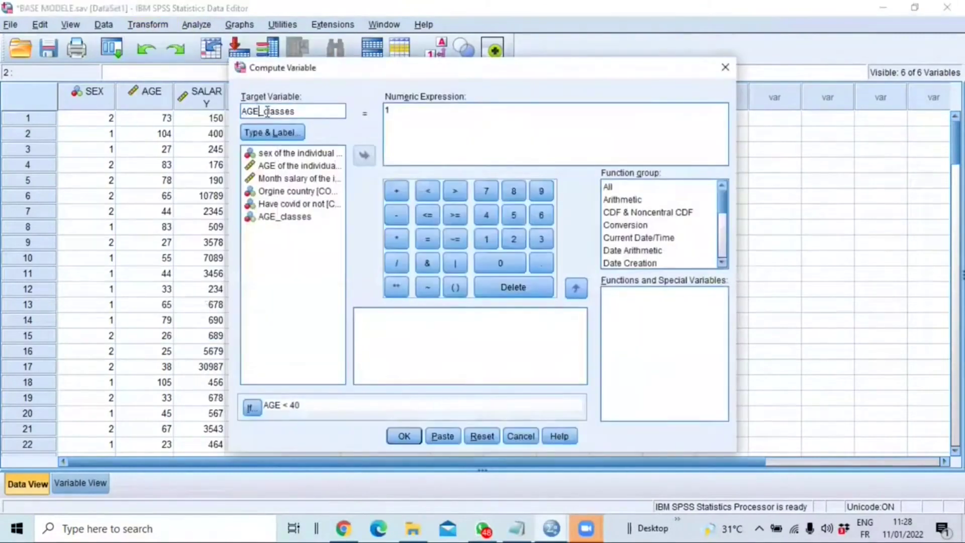
{"action": "left_click", "coordinate": [400, 107]}
{"action": "key", "text": "BackSpace"}
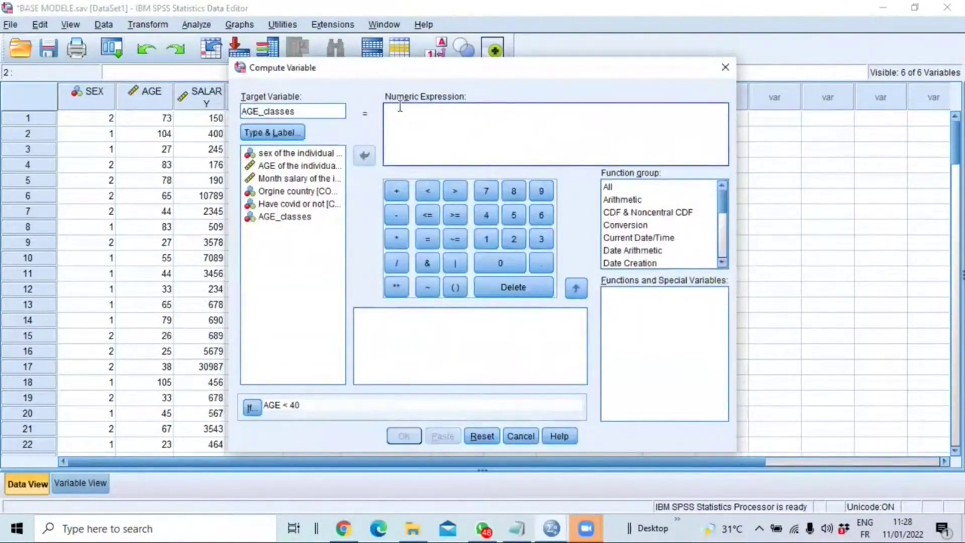
{"action": "type", "text": "2"}
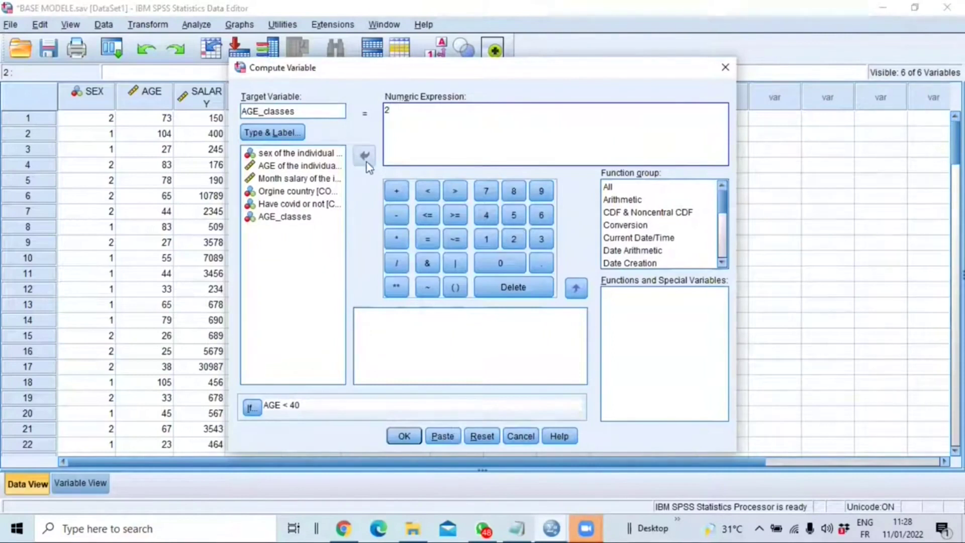
Step: Restrict the computation to cases satisfying AGE >= 40 and AGE < 60, and run it on the existing AGE_classes variable
{"action": "left_click", "coordinate": [254, 410]}
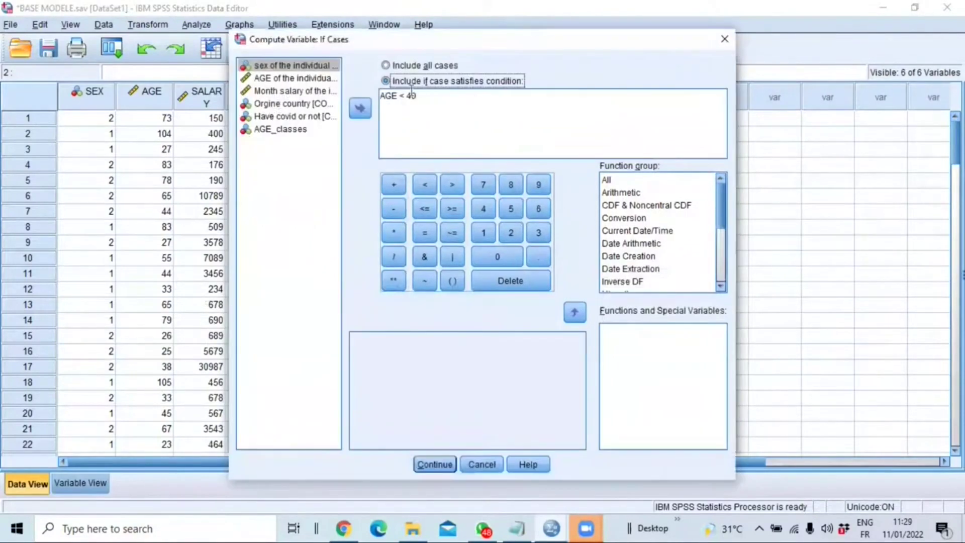
{"action": "left_click", "coordinate": [402, 96]}
{"action": "type", "text": ">="}
{"action": "left_click", "coordinate": [431, 95]}
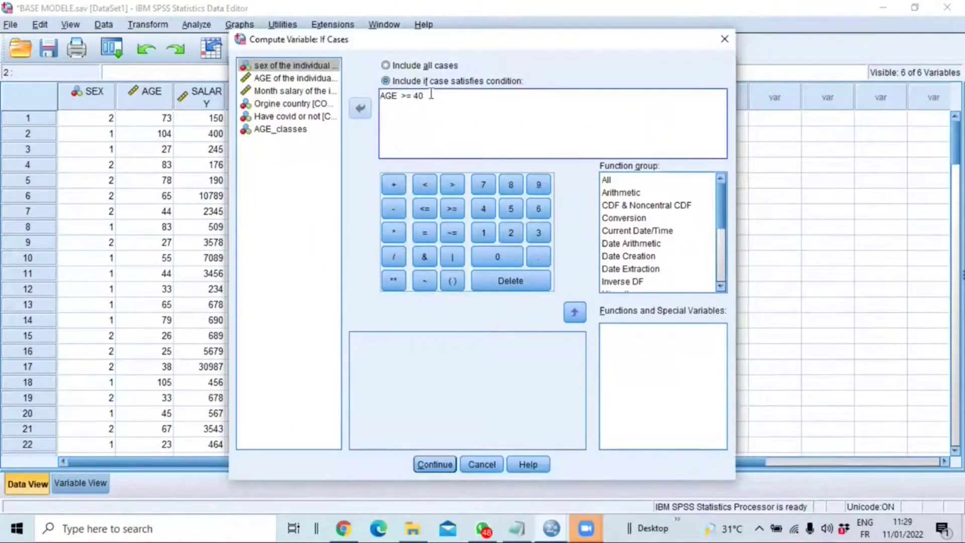
{"action": "type", "text": "and"}
{"action": "left_click", "coordinate": [289, 77]}
{"action": "left_click", "coordinate": [360, 108]}
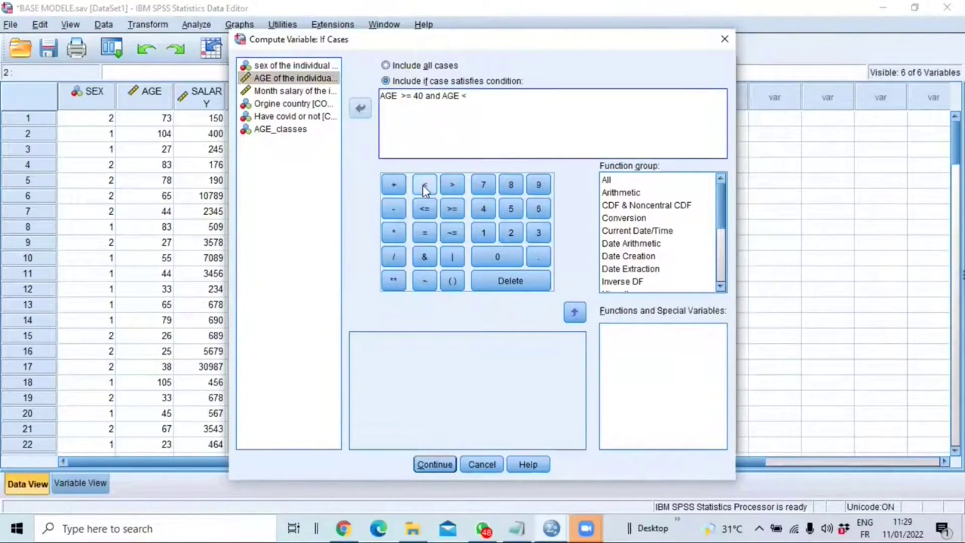
{"action": "left_click", "coordinate": [538, 209]}
{"action": "left_click", "coordinate": [498, 257]}
{"action": "left_click", "coordinate": [434, 464]}
{"action": "left_click", "coordinate": [398, 440]}
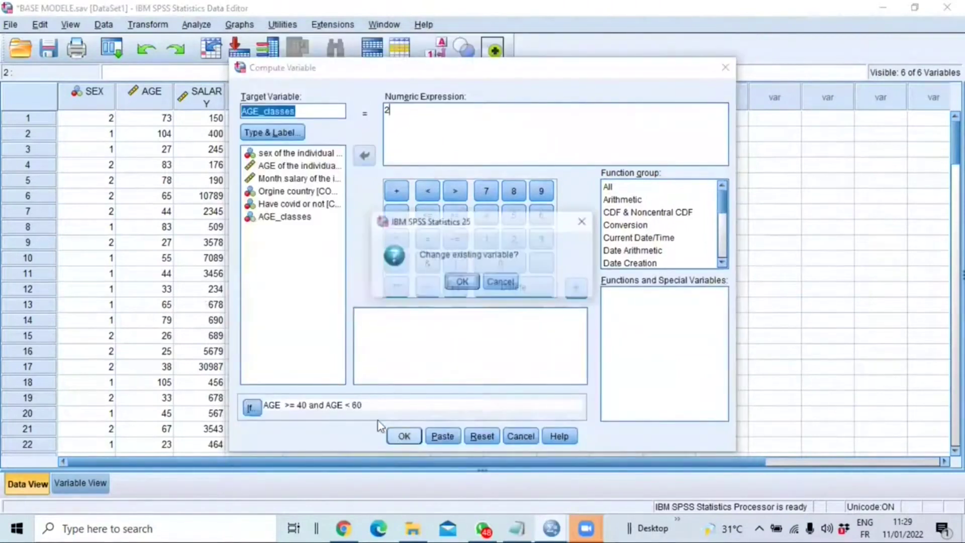
{"action": "left_click", "coordinate": [460, 282]}
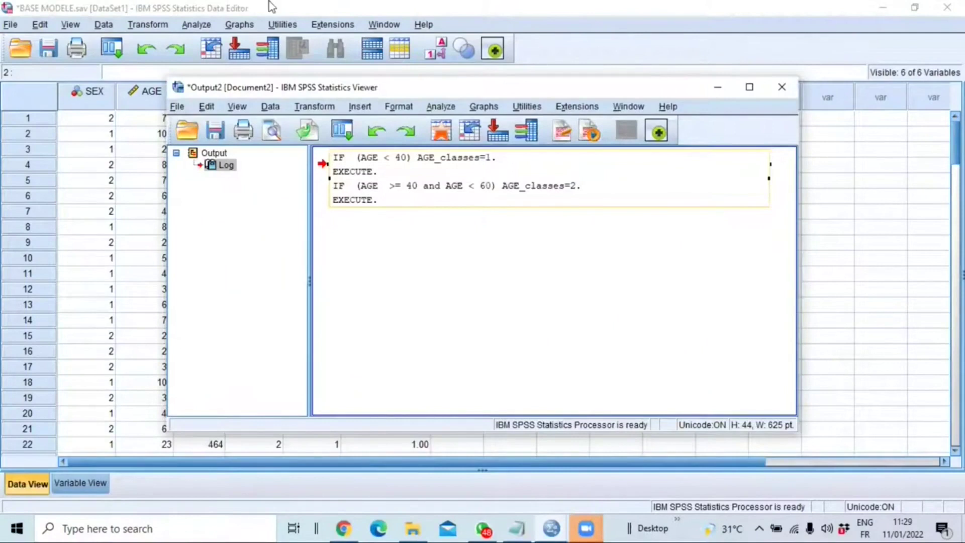
Step: Set up a third Compute Variable operation for AGE_classes with numeric expression 3
{"action": "left_click", "coordinate": [153, 25]}
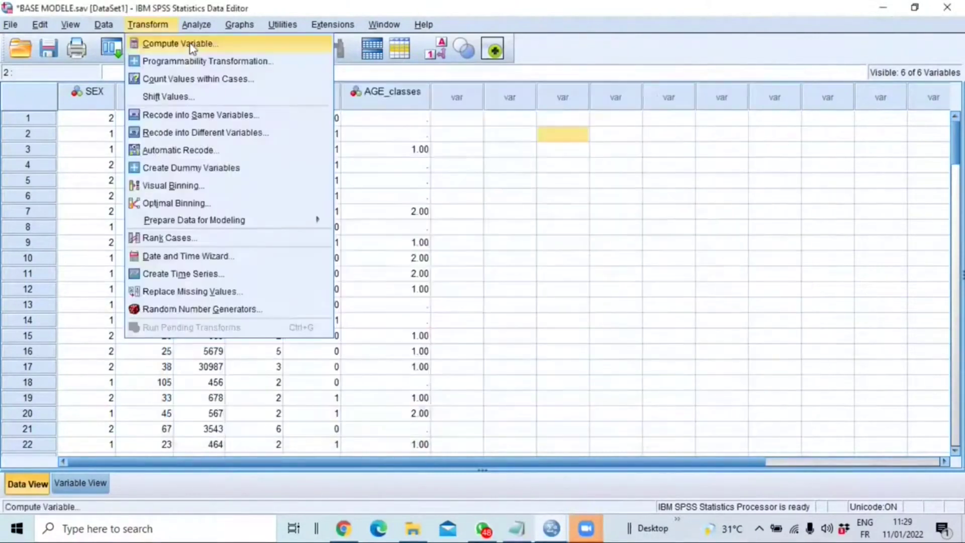
{"action": "left_click", "coordinate": [193, 46]}
{"action": "left_click", "coordinate": [390, 114]}
{"action": "key", "text": "BackSpace"}
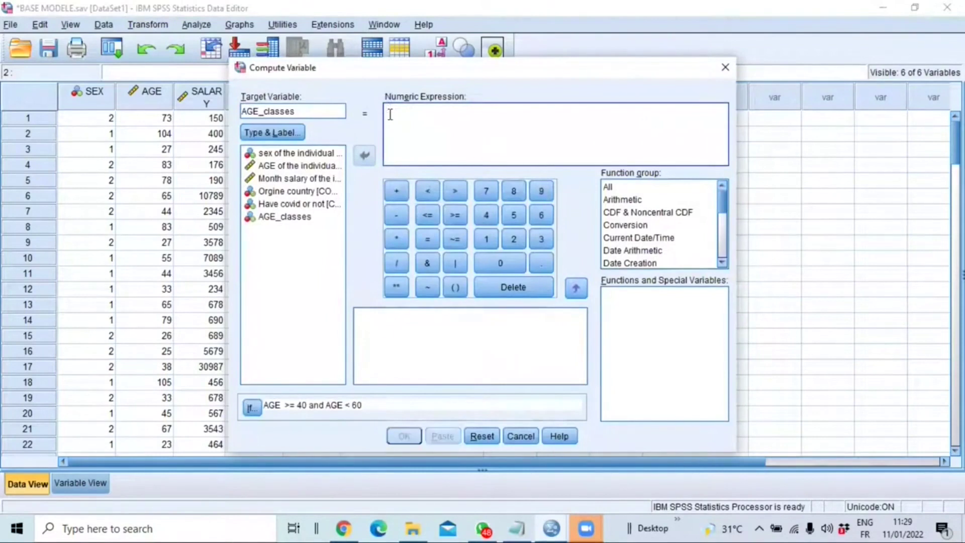
{"action": "type", "text": "3"}
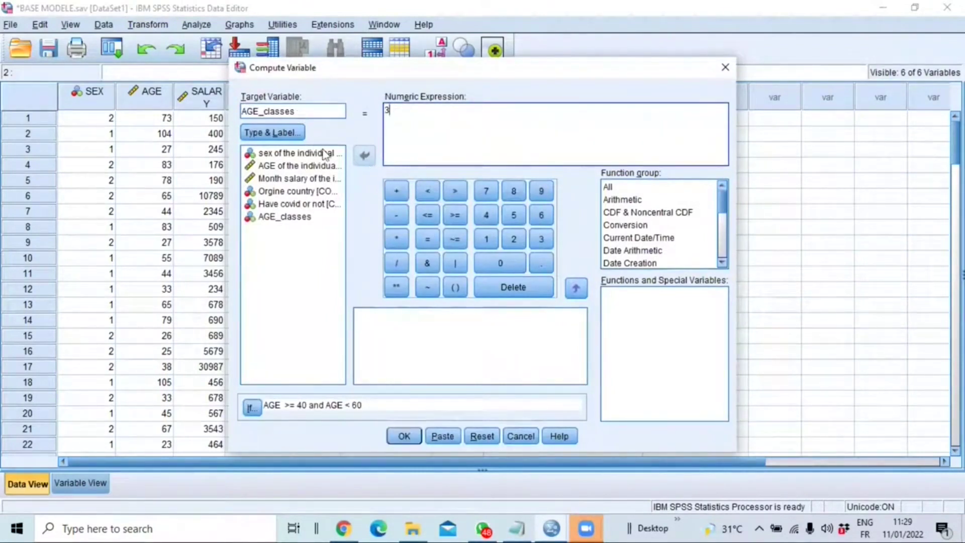
Step: Change the case condition to AGE >= 60 and run the computation on the existing AGE_classes variable
{"action": "left_click", "coordinate": [251, 406]}
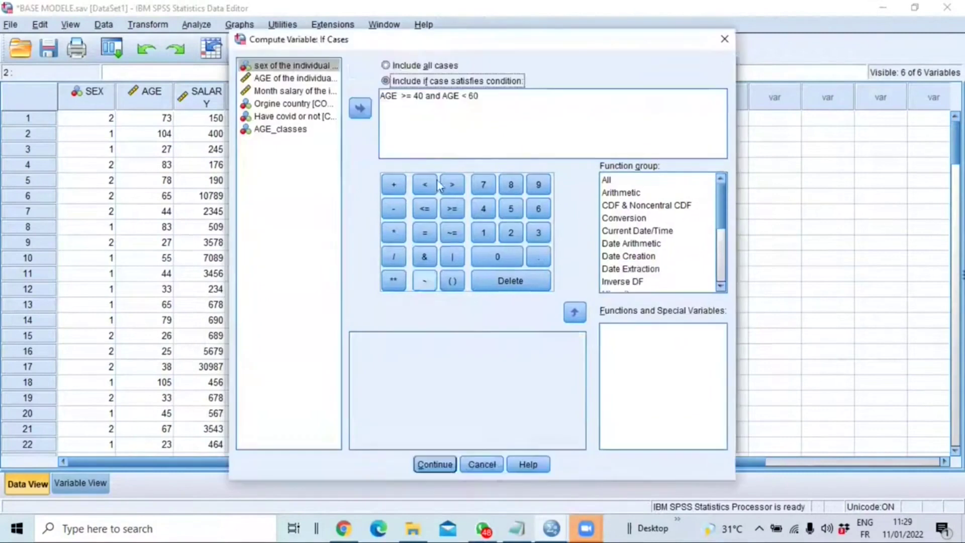
{"action": "left_click_drag", "start_coordinate": [479, 96], "coordinate": [412, 95]}
{"action": "left_click", "coordinate": [538, 208]}
{"action": "left_click", "coordinate": [509, 261]}
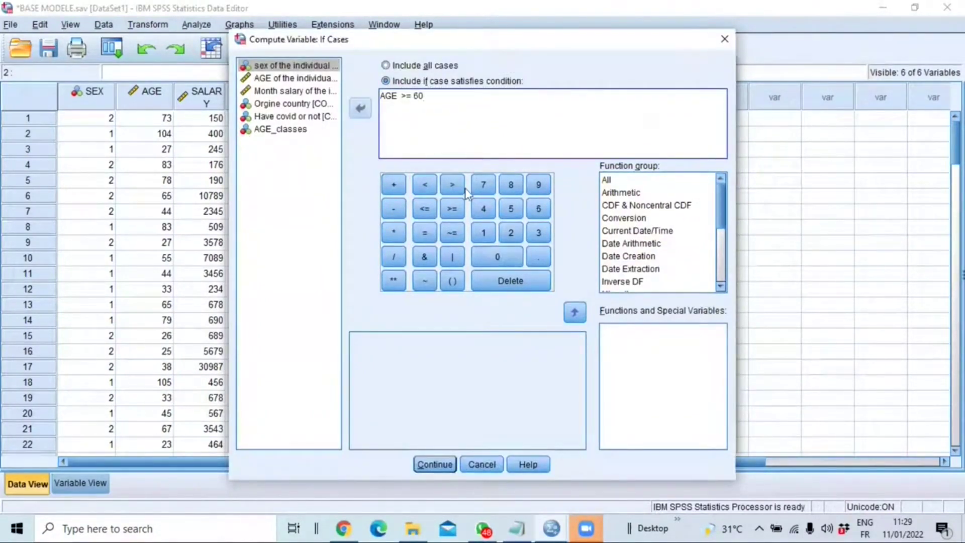
{"action": "left_click", "coordinate": [442, 463]}
{"action": "left_click", "coordinate": [404, 436]}
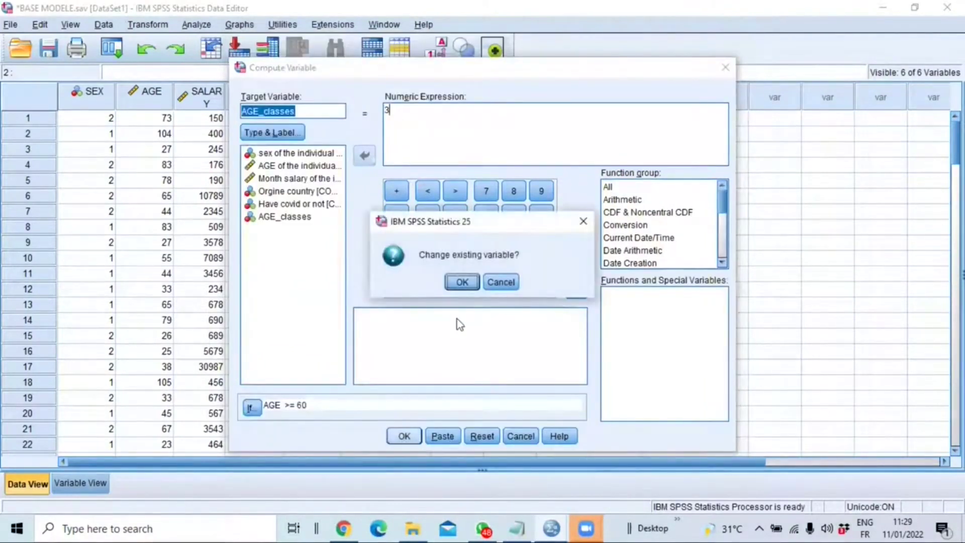
{"action": "left_click", "coordinate": [461, 282]}
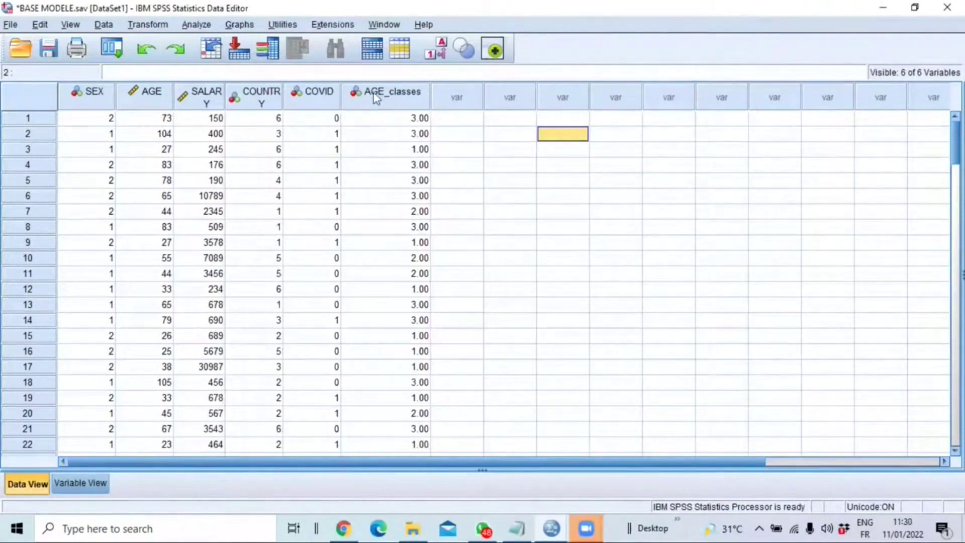
Step: In the variable definitions, set AGE_classes to 0 decimals and a width of 1
{"action": "left_click", "coordinate": [80, 489]}
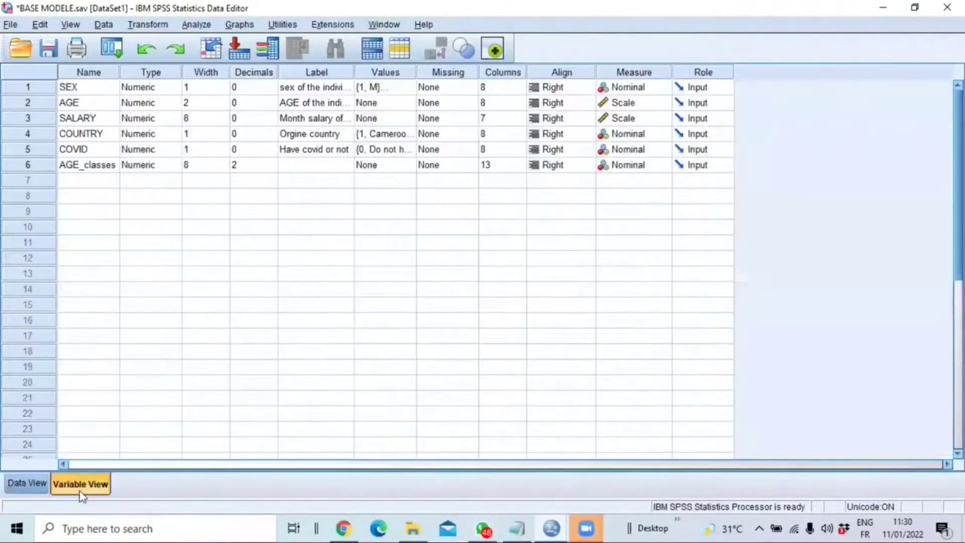
{"action": "left_click", "coordinate": [94, 167]}
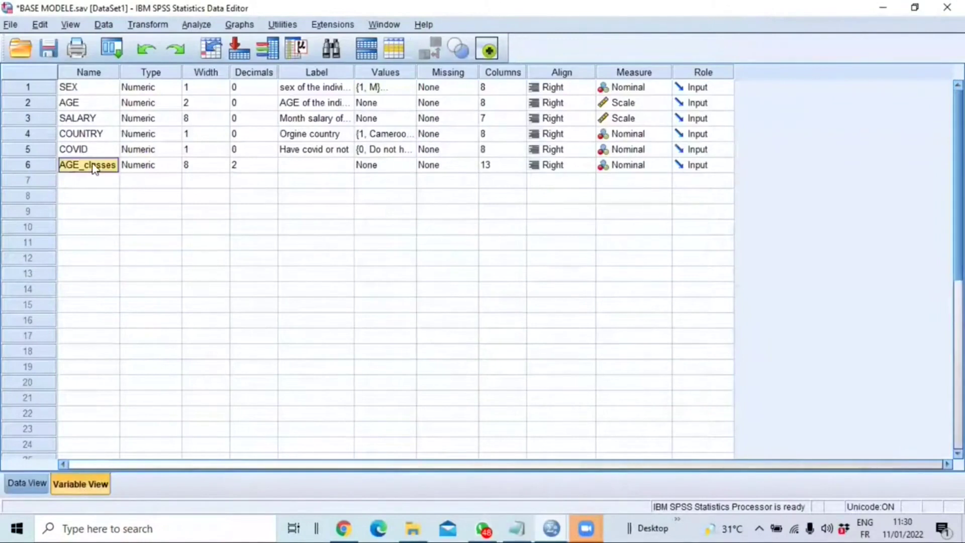
{"action": "left_click", "coordinate": [272, 166]}
{"action": "left_click", "coordinate": [272, 169]}
{"action": "left_click", "coordinate": [271, 168]}
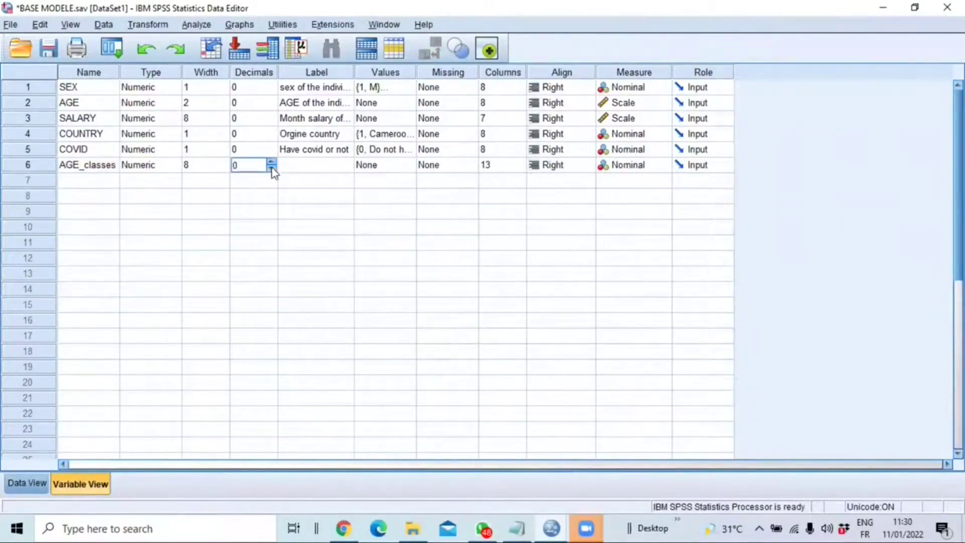
{"action": "left_click", "coordinate": [227, 170]}
{"action": "left_click", "coordinate": [227, 170]}
Step: Give the AGE_classes variable the label "Age classes"
{"action": "left_click", "coordinate": [305, 169]}
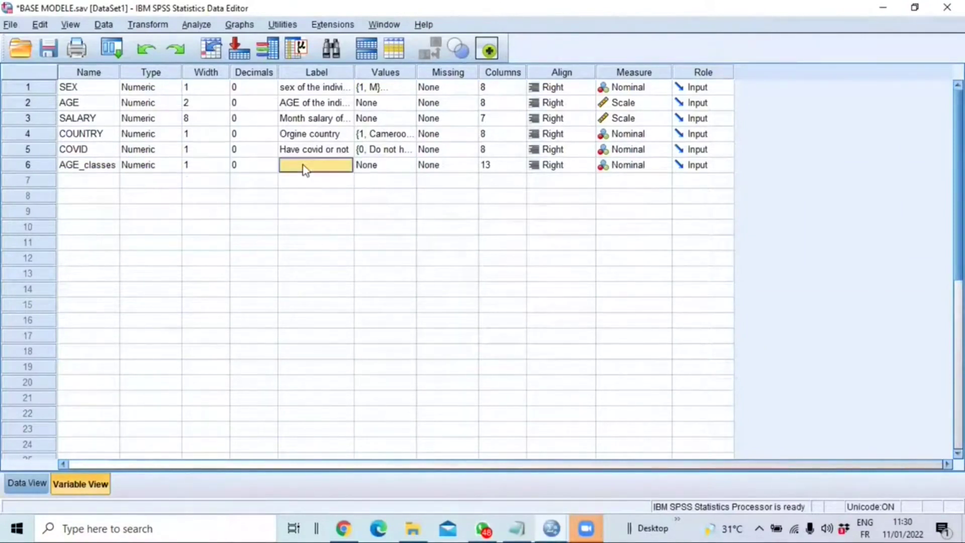
{"action": "left_click", "coordinate": [303, 165]}
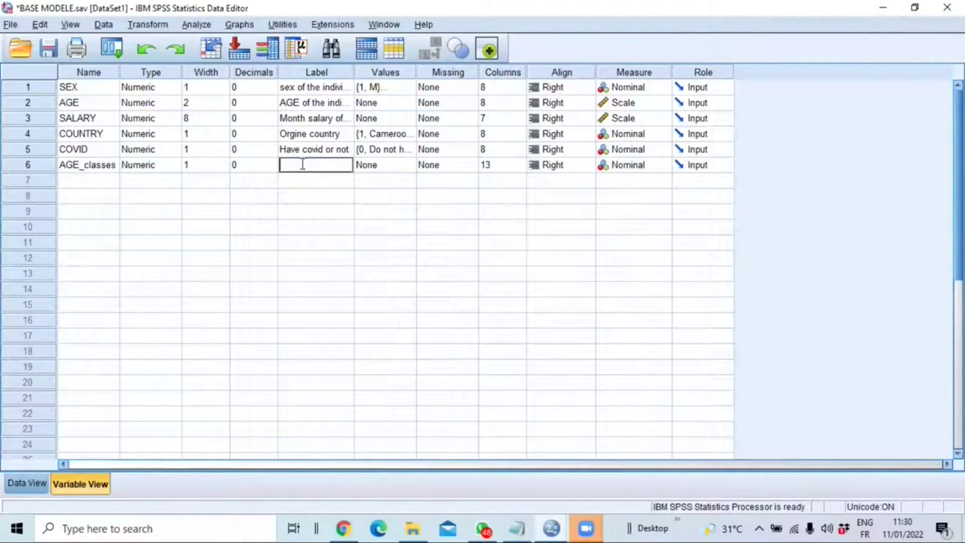
{"action": "type", "text": "Age classes"}
{"action": "key", "text": "Return"}
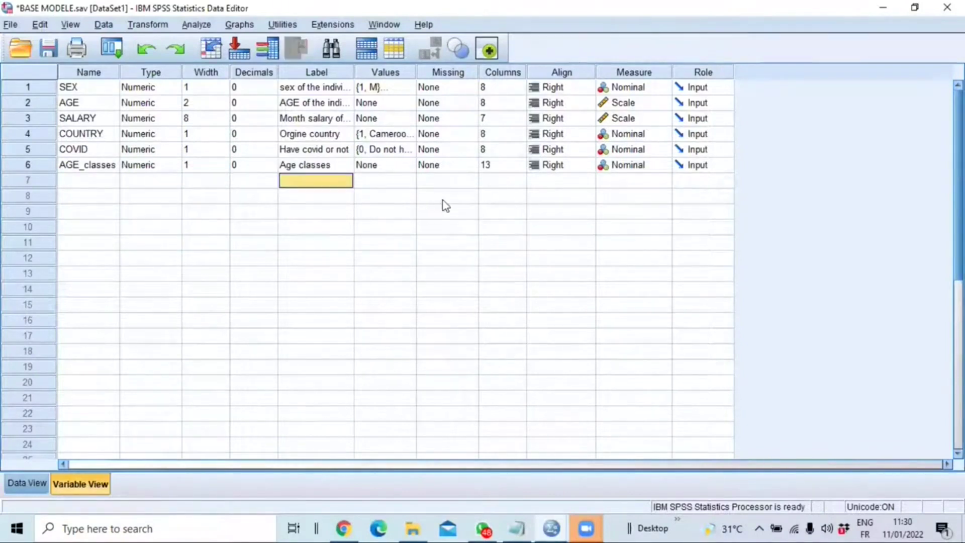
Step: Add value labels for AGE_classes: 1 = "less than 40" and 2 = "Betwin '40 to 59"
{"action": "left_click", "coordinate": [413, 169]}
{"action": "type", "text": "1"}
{"action": "left_click", "coordinate": [378, 225]}
{"action": "type", "text": "less than 40"}
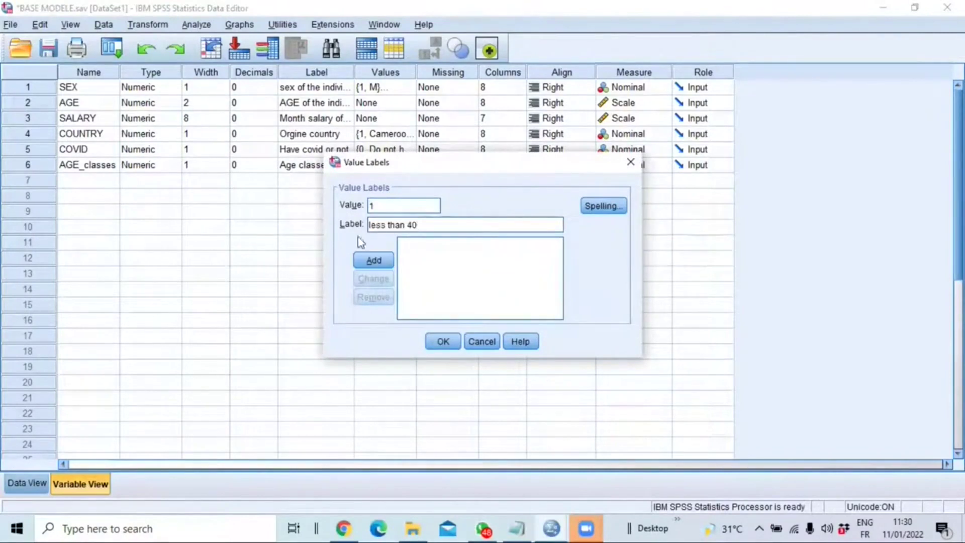
{"action": "left_click", "coordinate": [372, 259]}
{"action": "left_click", "coordinate": [380, 203]}
{"action": "type", "text": "2 = \"Betwin '40 to 59"}
{"action": "left_click", "coordinate": [373, 259]}
Step: Add the value label 3 = "More than 60" for AGE_classes and apply the value labels
{"action": "left_click", "coordinate": [402, 205]}
{"action": "type", "text": "3"}
{"action": "left_click", "coordinate": [389, 224]}
{"action": "type", "text": "MORE "}
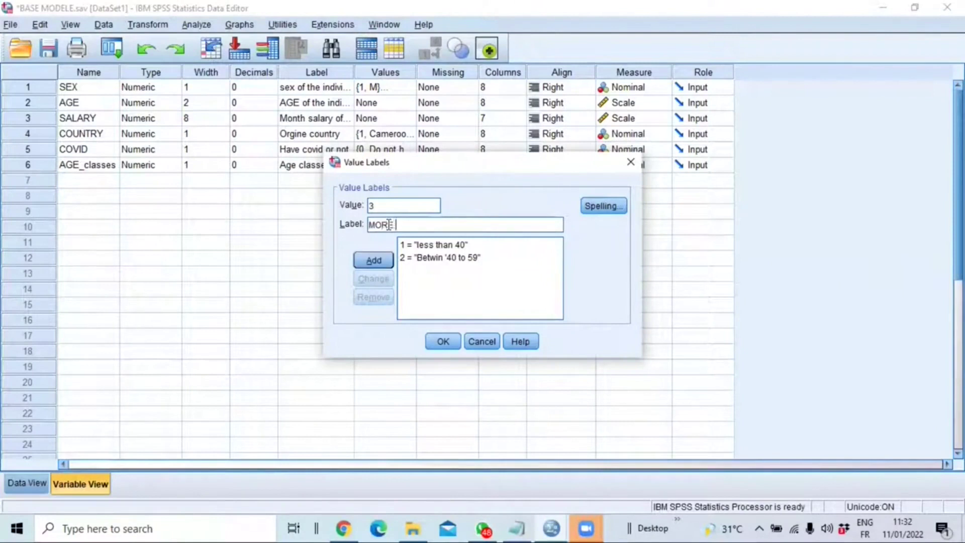
{"action": "type", "text": "than 60"}
{"action": "left_click", "coordinate": [373, 260]}
{"action": "left_click", "coordinate": [443, 341]}
Step: Run a Frequencies analysis on Age classes and review its frequency and cumulative percentages in the maximized output
{"action": "left_click", "coordinate": [26, 484]}
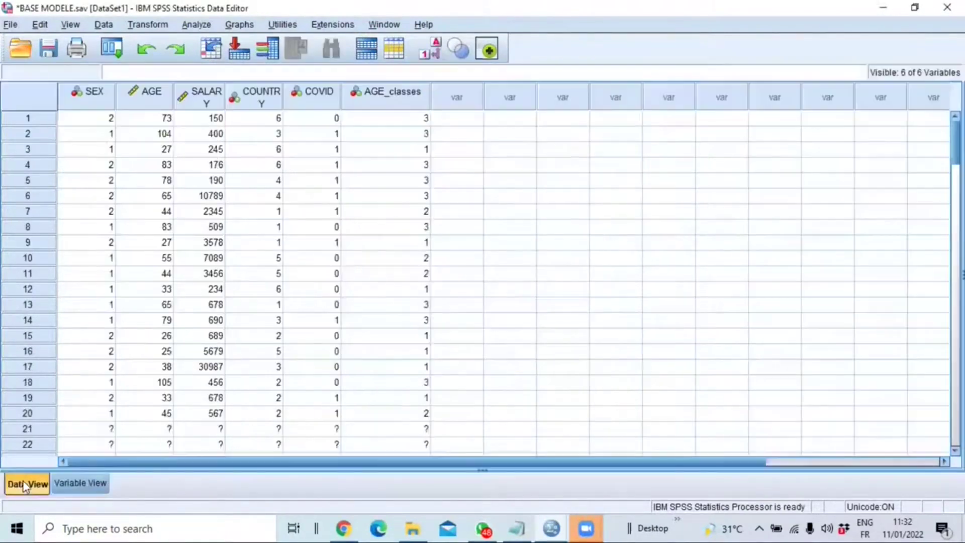
{"action": "left_click", "coordinate": [198, 25]}
{"action": "mouse_move", "coordinate": [219, 60]}
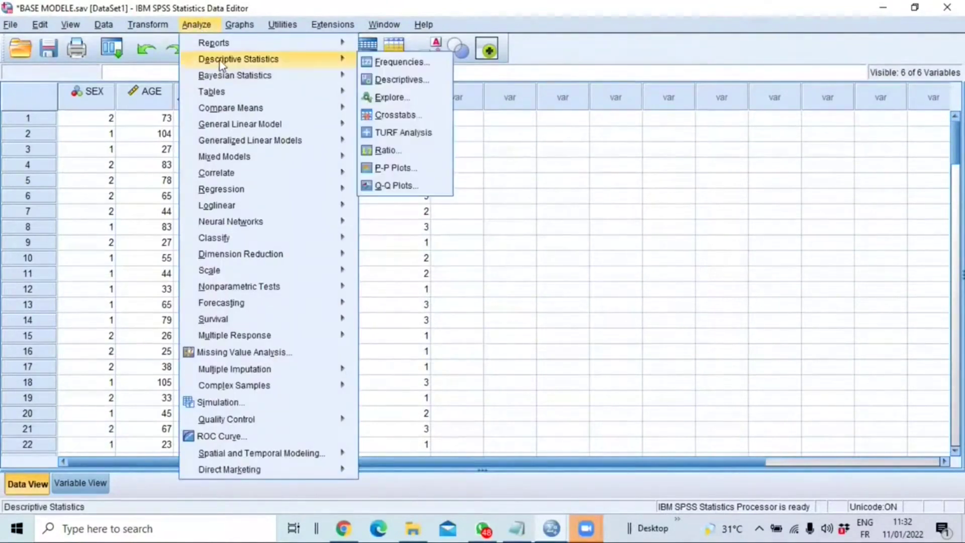
{"action": "left_click", "coordinate": [396, 62]}
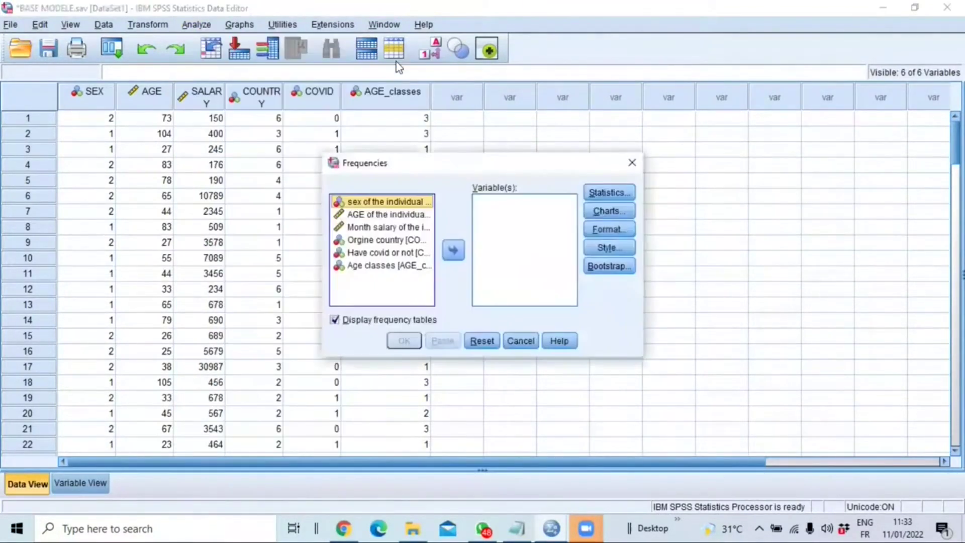
{"action": "left_click", "coordinate": [367, 266]}
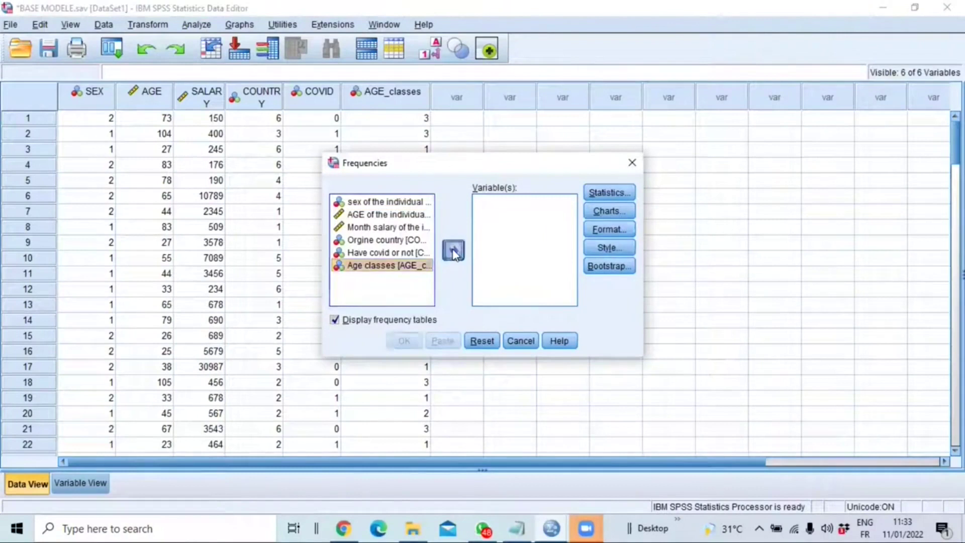
{"action": "left_click", "coordinate": [454, 251]}
{"action": "left_click", "coordinate": [403, 341]}
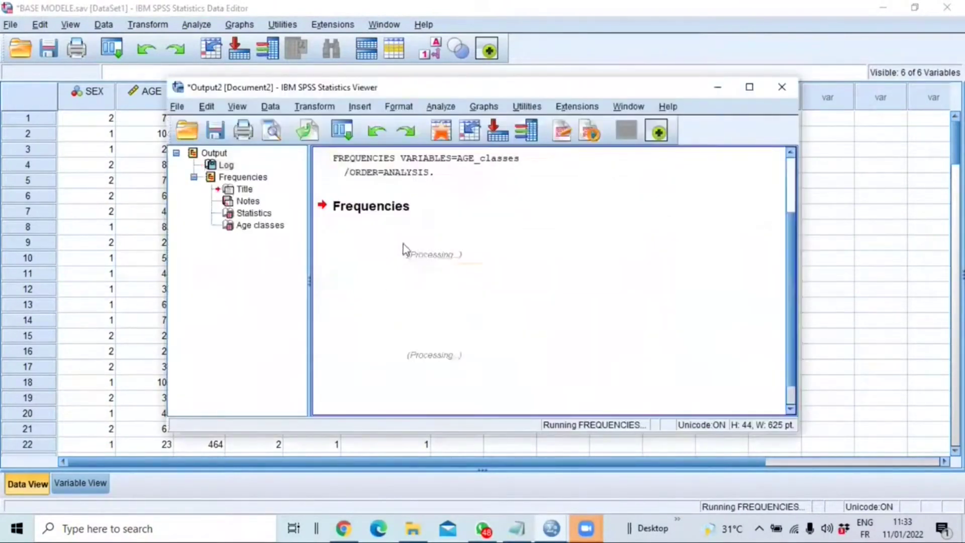
{"action": "left_click", "coordinate": [748, 87]}
{"action": "left_click_drag", "start_coordinate": [359, 380], "coordinate": [355, 421]}
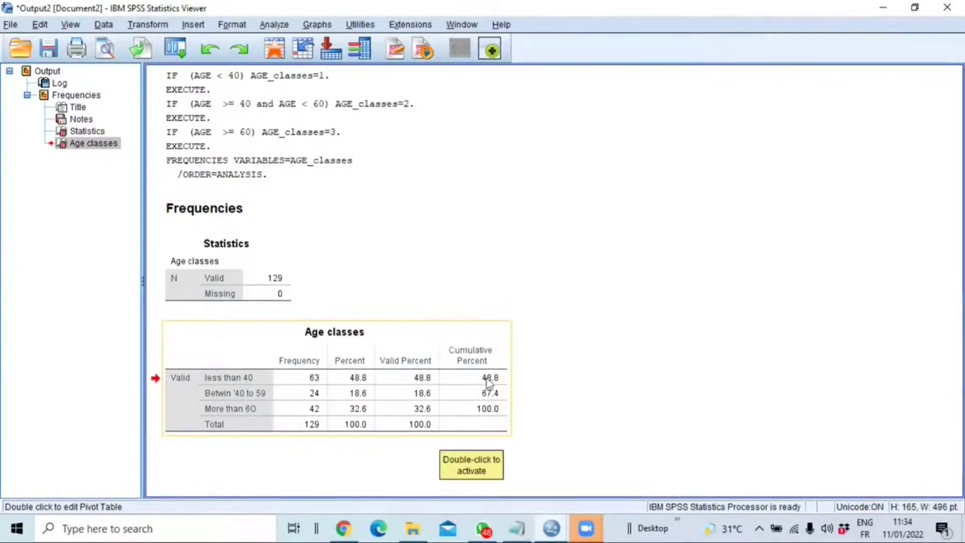
{"action": "left_click_drag", "start_coordinate": [488, 383], "coordinate": [486, 448]}
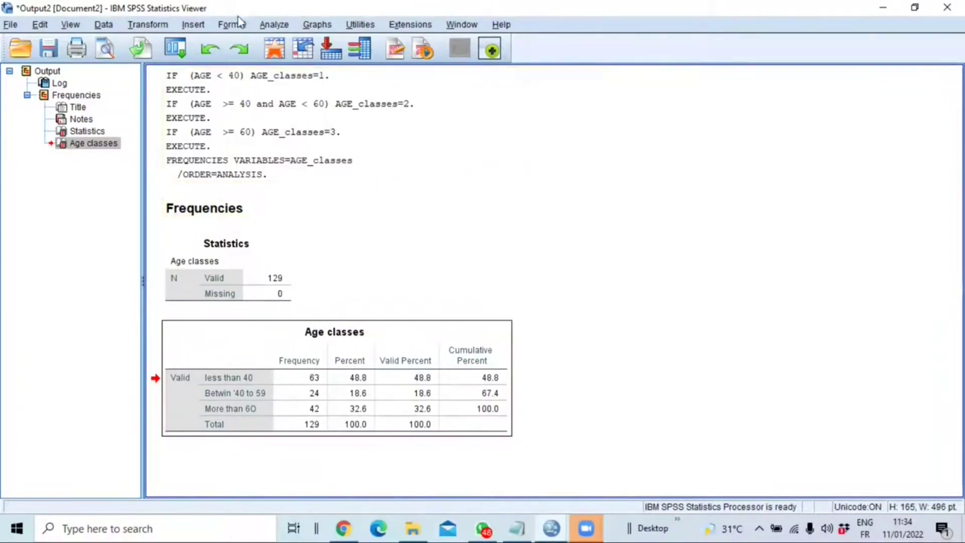
Step: Run a Crosstabs analysis with Age classes as the row variable and Have covid or not as the column variable
{"action": "left_click", "coordinate": [274, 25]}
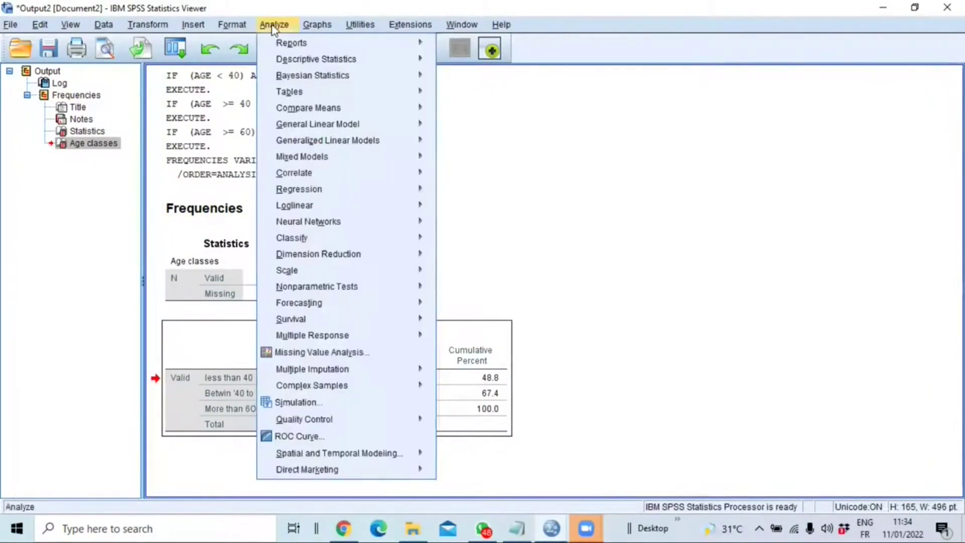
{"action": "mouse_move", "coordinate": [300, 61]}
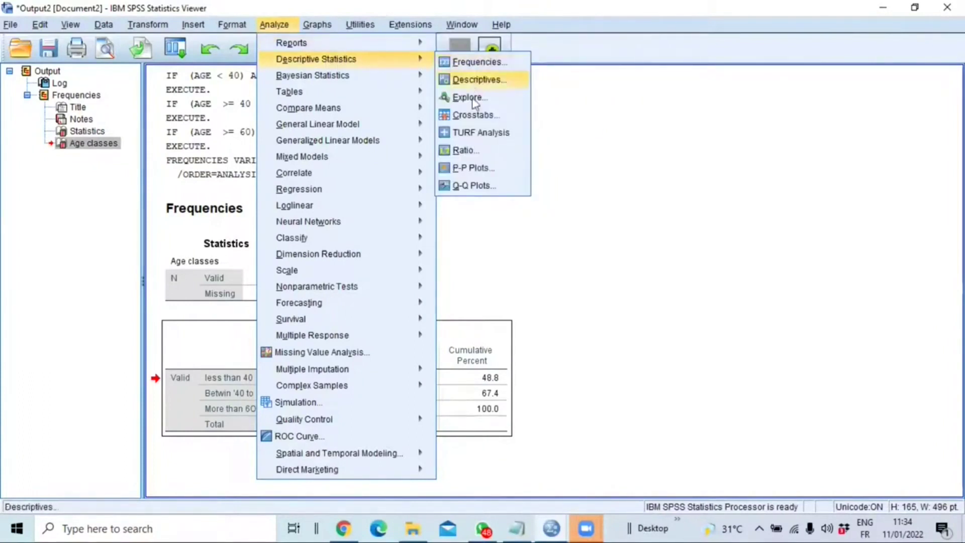
{"action": "left_click", "coordinate": [471, 117]}
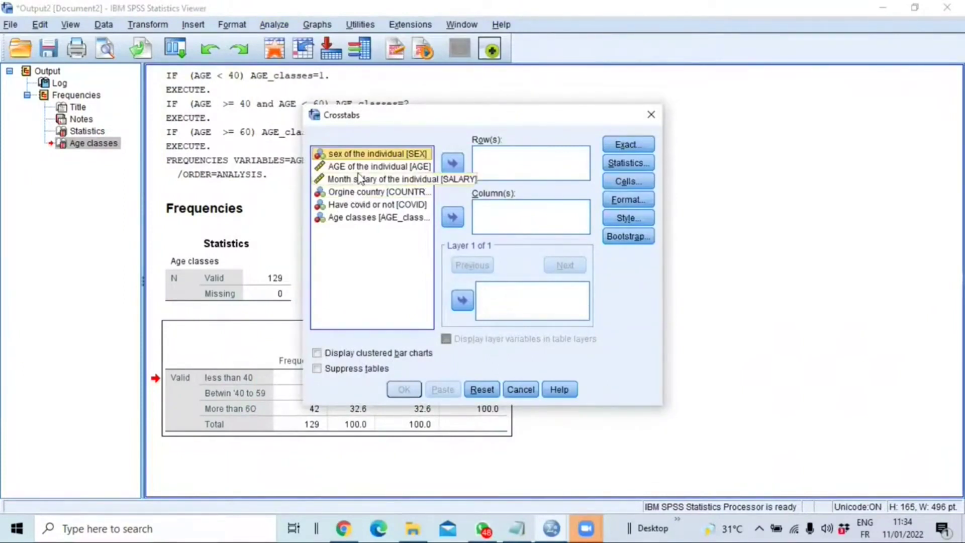
{"action": "left_click", "coordinate": [357, 219]}
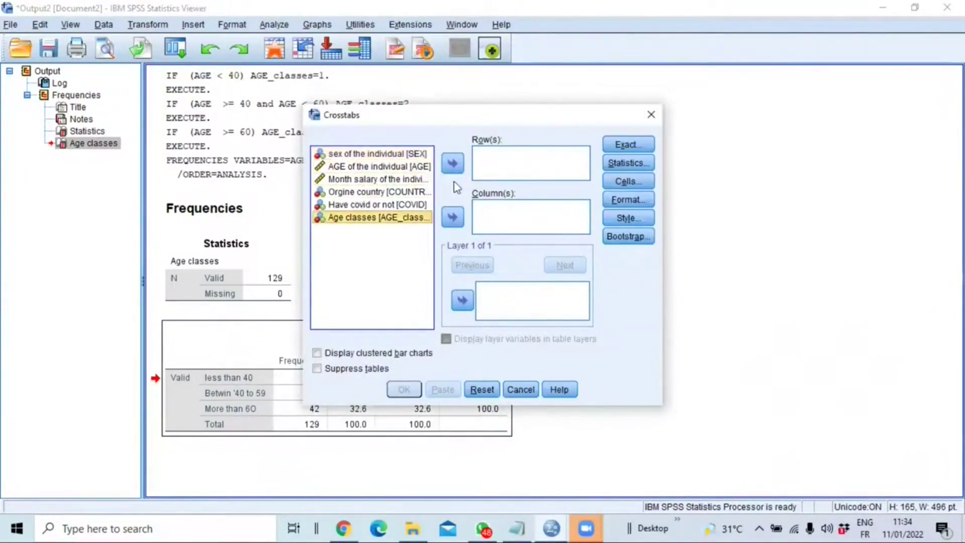
{"action": "left_click", "coordinate": [453, 164]}
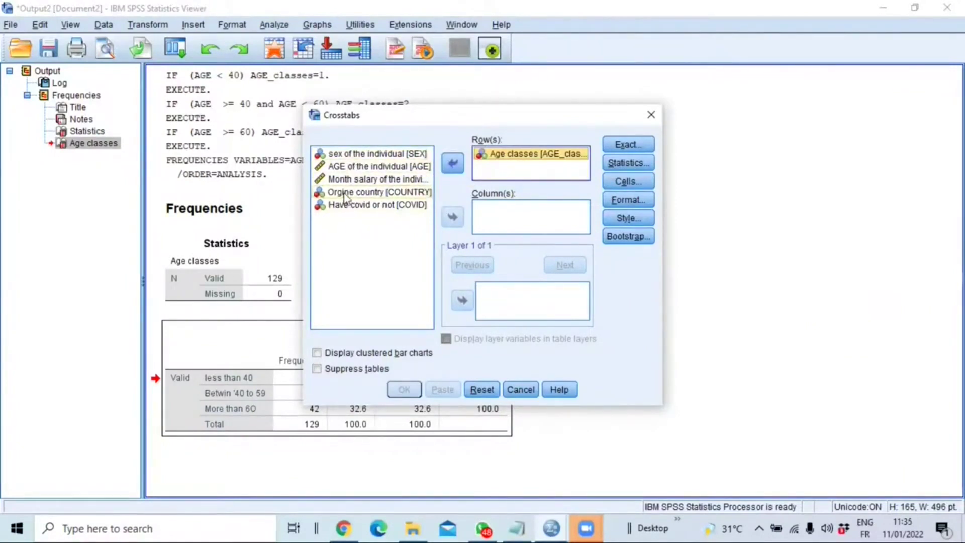
{"action": "left_click", "coordinate": [357, 205]}
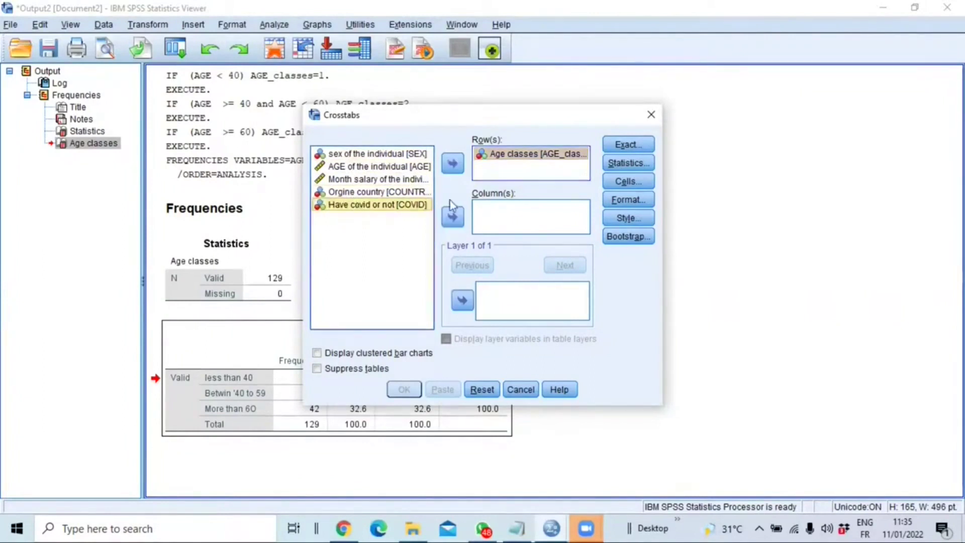
{"action": "left_click", "coordinate": [452, 215]}
{"action": "key", "text": "Return"}
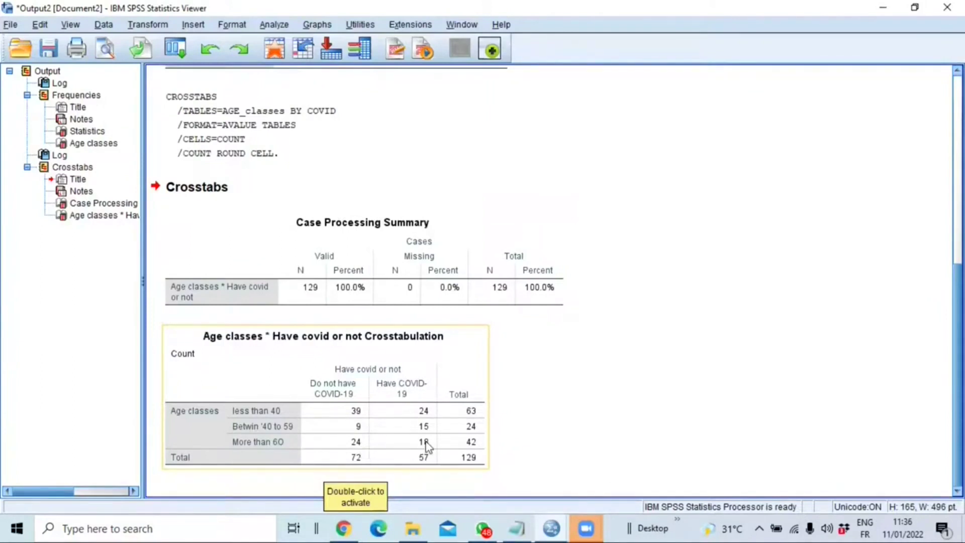
Step: Rerun the Age classes by Have covid or not crosstab with the Chi-square statistic and review the Chi-Square Tests table
{"action": "left_click", "coordinate": [273, 25]}
{"action": "mouse_move", "coordinate": [366, 60]}
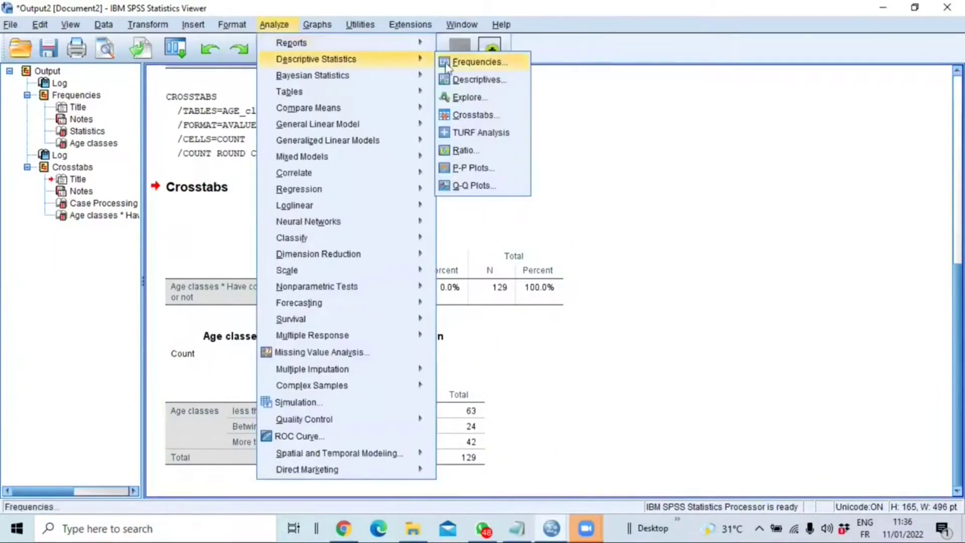
{"action": "left_click", "coordinate": [470, 115]}
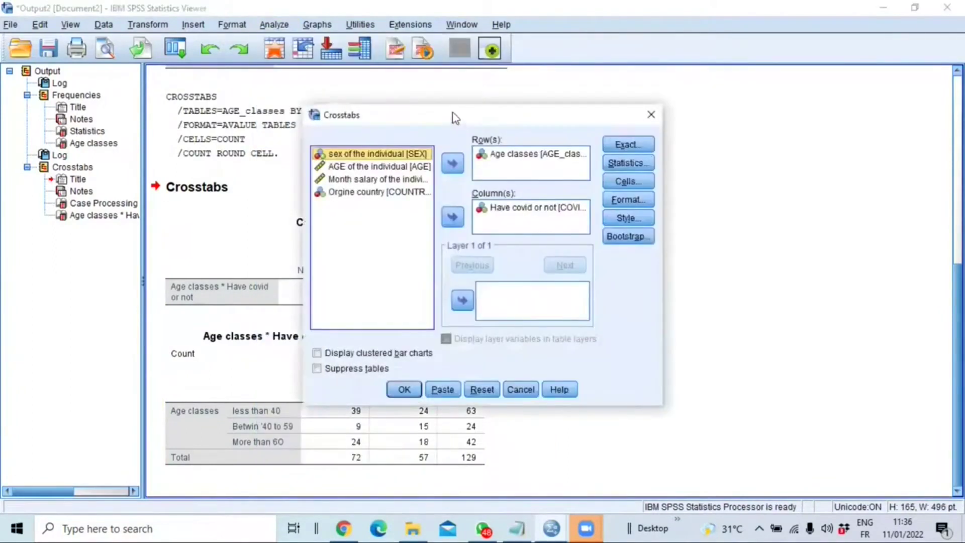
{"action": "left_click", "coordinate": [629, 163]}
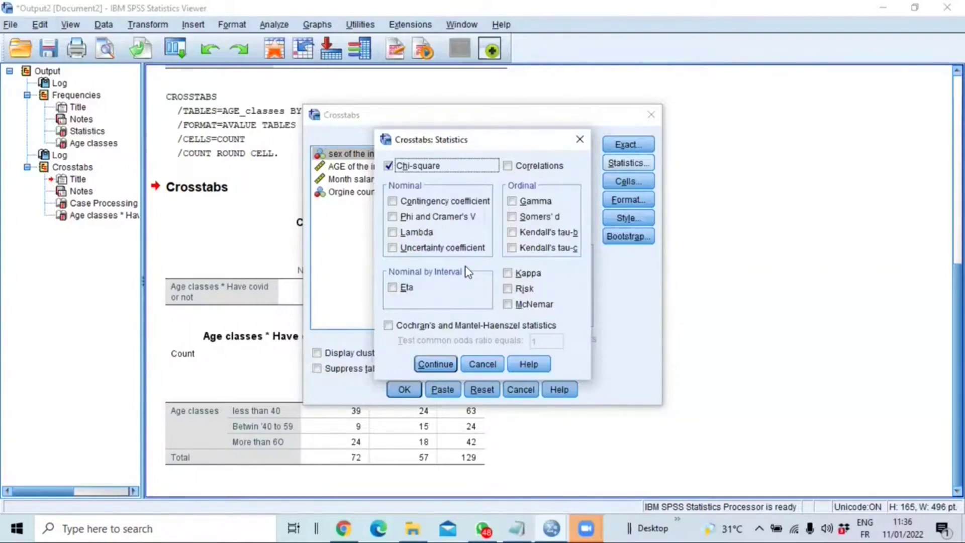
{"action": "left_click", "coordinate": [434, 364]}
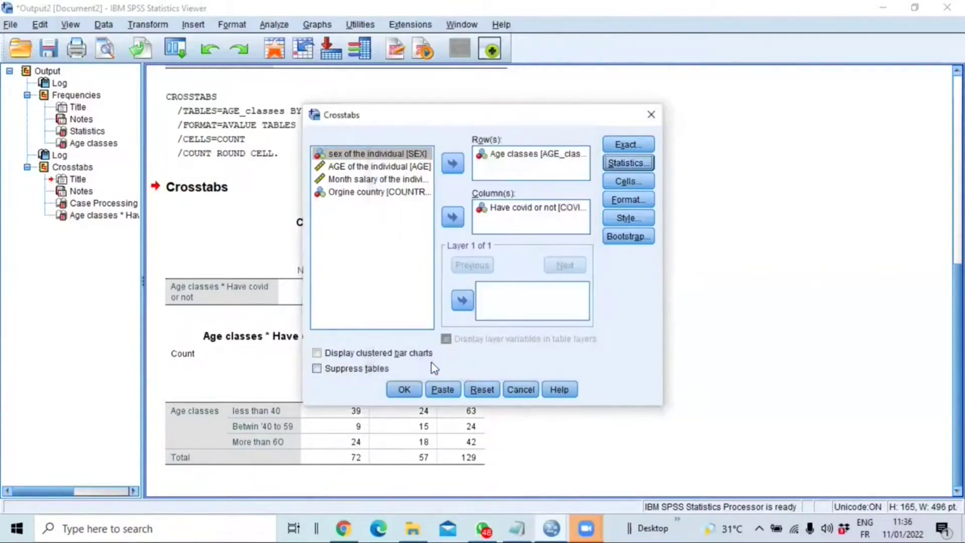
{"action": "left_click", "coordinate": [404, 392]}
{"action": "left_click", "coordinate": [286, 225]}
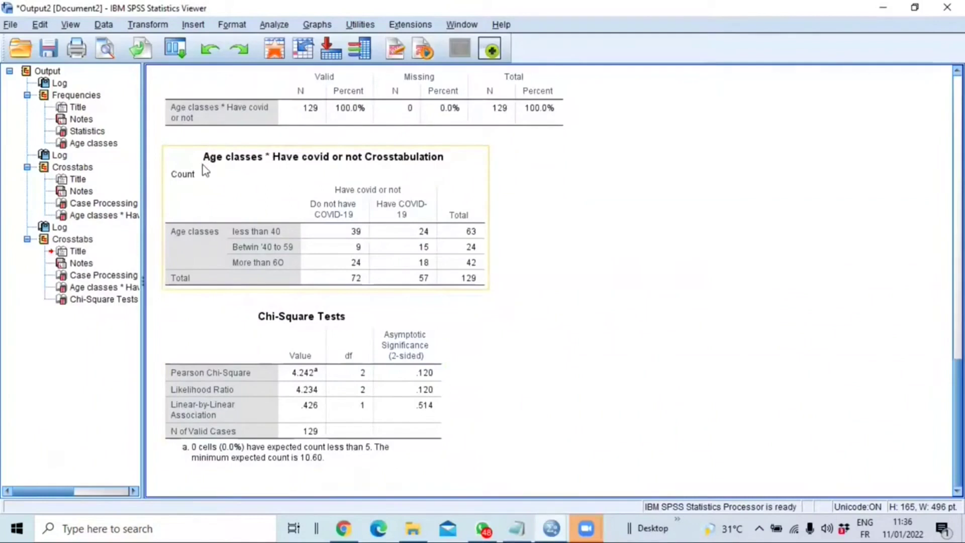
{"action": "left_click", "coordinate": [351, 375]}
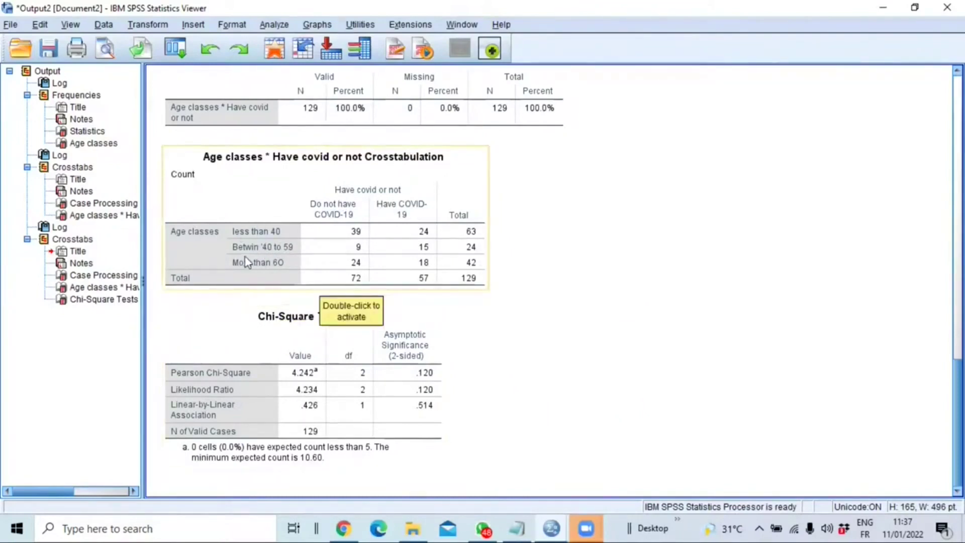
Step: Start a Linear Regression with Month salary of the individual as the dependent variable
{"action": "left_click", "coordinate": [274, 25]}
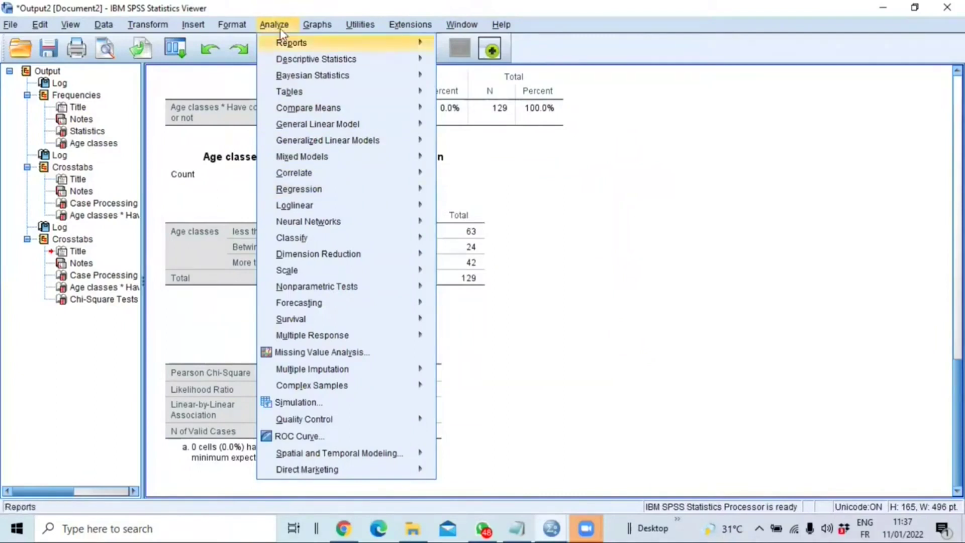
{"action": "mouse_move", "coordinate": [384, 188]}
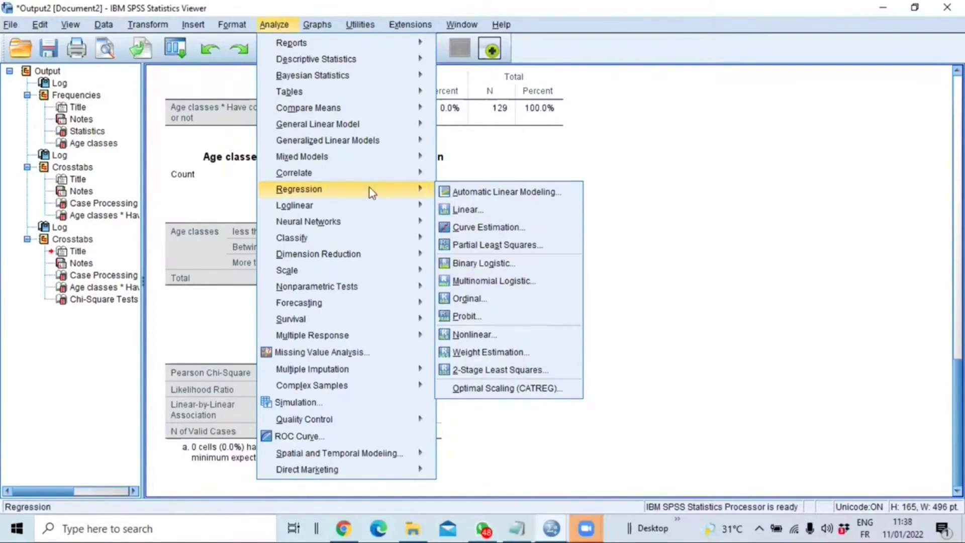
{"action": "left_click", "coordinate": [484, 212]}
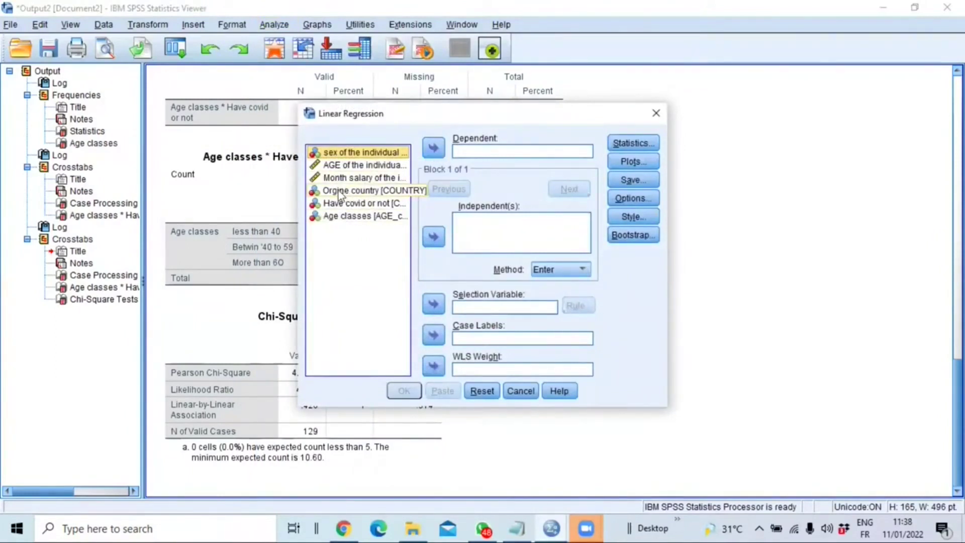
{"action": "left_click", "coordinate": [354, 177]}
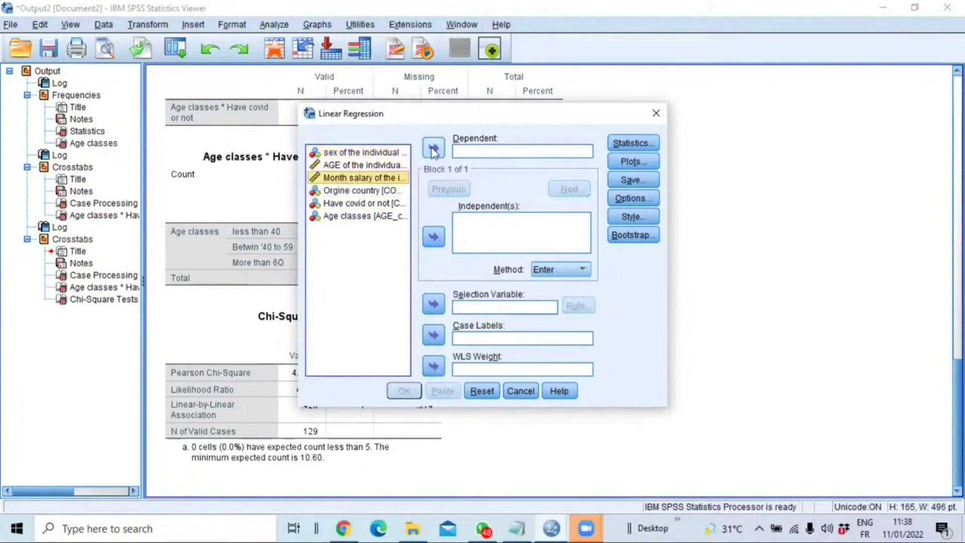
{"action": "left_click", "coordinate": [433, 148]}
Step: Add sex and AGE of the individual as independents, run the linear regression and review the Coefficients table
{"action": "left_click", "coordinate": [346, 153]}
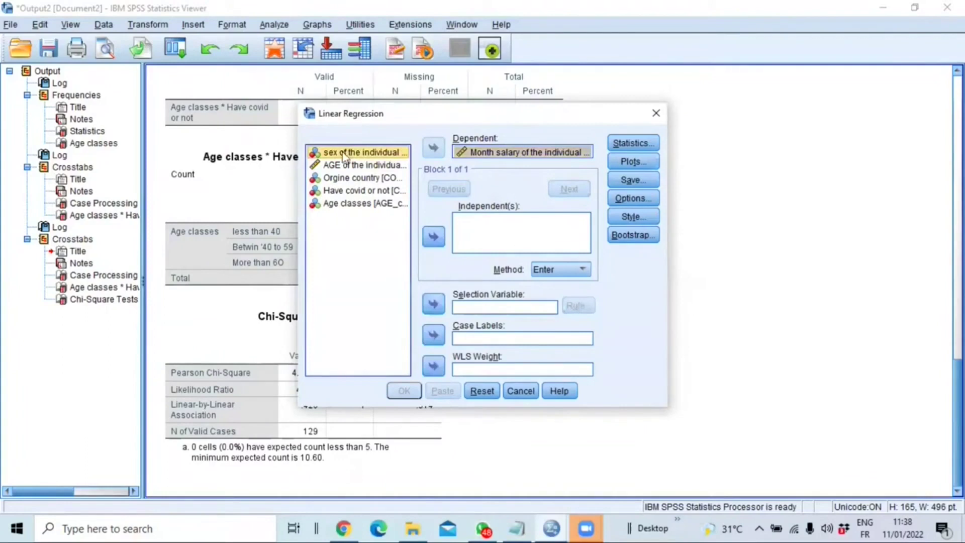
{"action": "left_click", "coordinate": [343, 165], "text": "shift"}
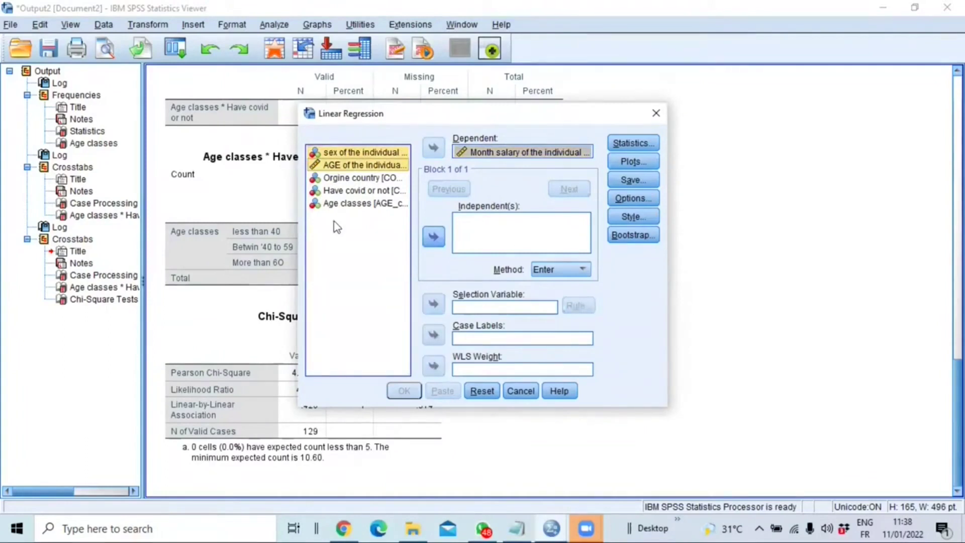
{"action": "left_click", "coordinate": [435, 245]}
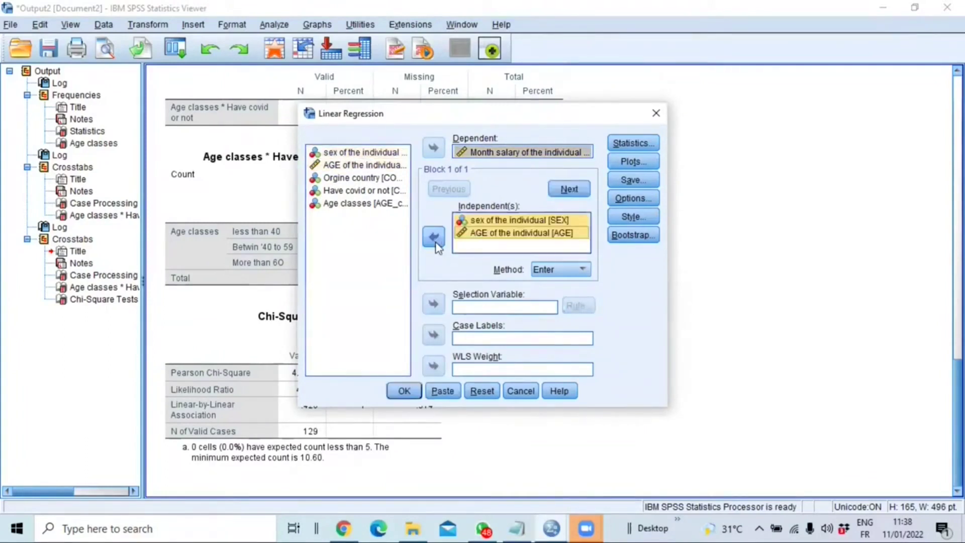
{"action": "left_click", "coordinate": [404, 391]}
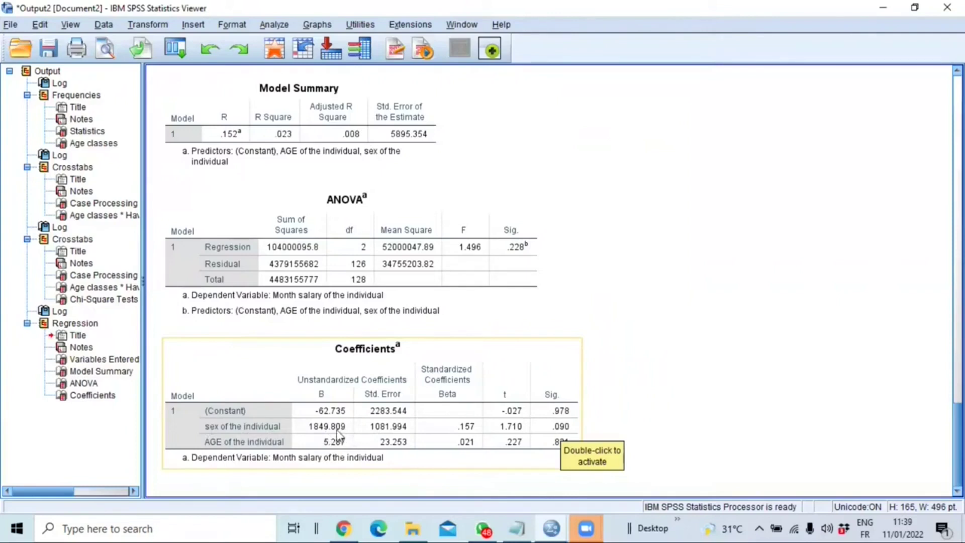
{"action": "left_click_drag", "start_coordinate": [320, 387], "coordinate": [352, 414]}
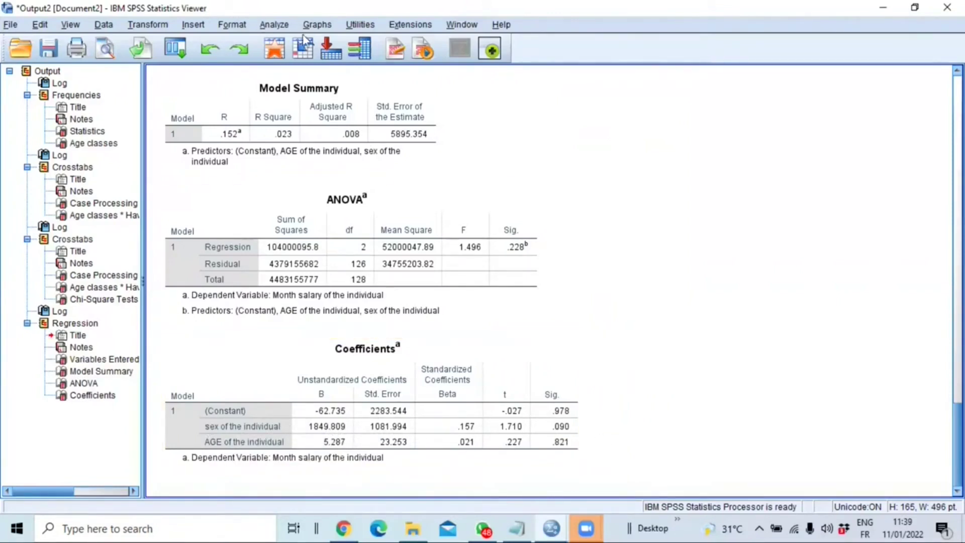
Step: Start a Binary Logistic regression with Have covid or not as the dependent variable
{"action": "left_click", "coordinate": [274, 26]}
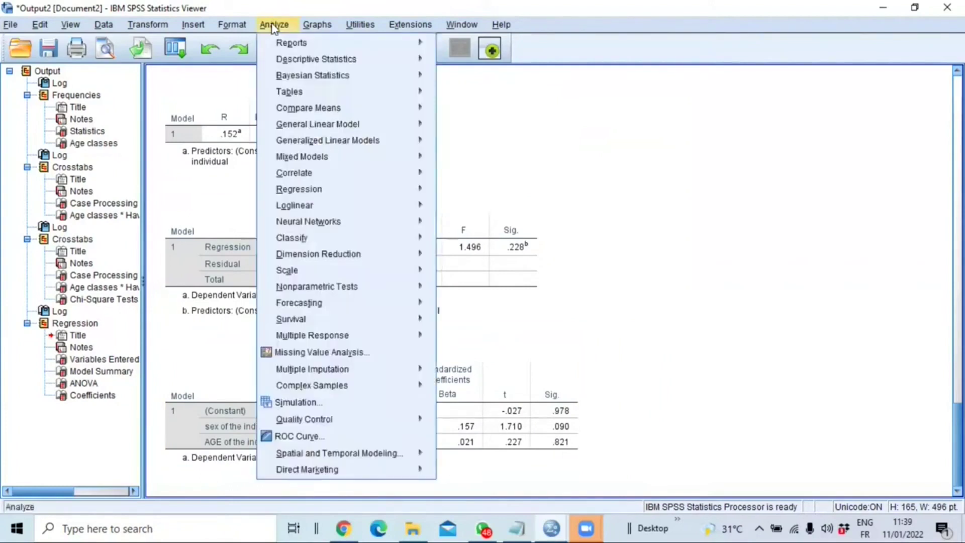
{"action": "mouse_move", "coordinate": [276, 45]}
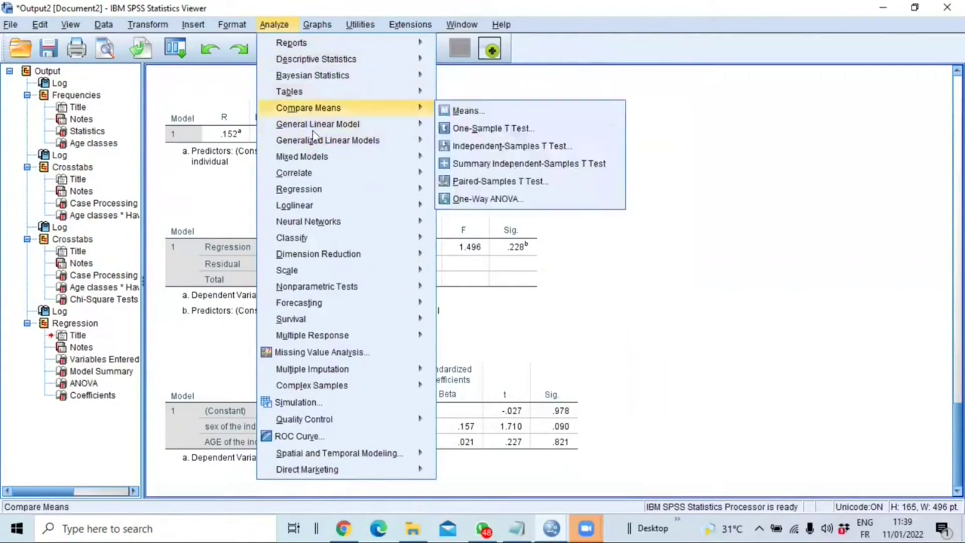
{"action": "mouse_move", "coordinate": [353, 190]}
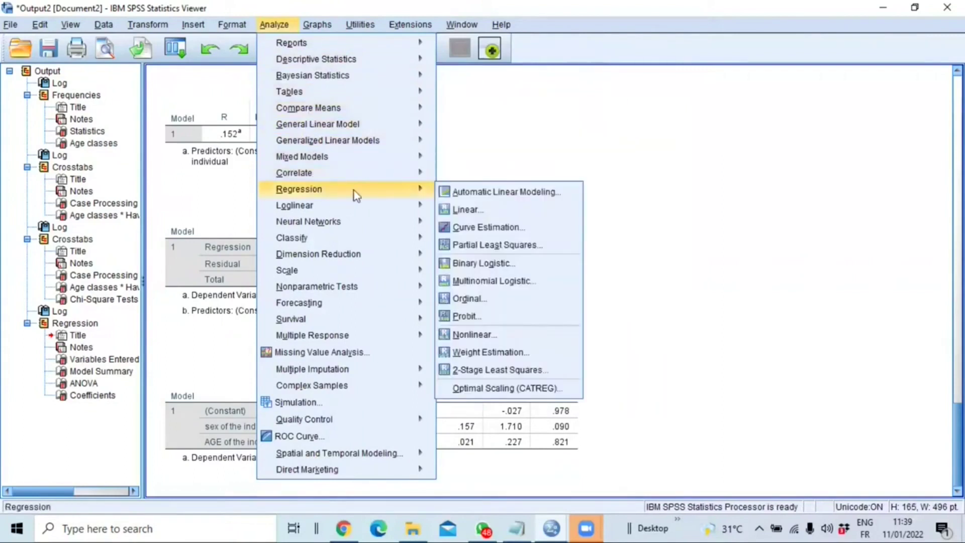
{"action": "left_click", "coordinate": [483, 265]}
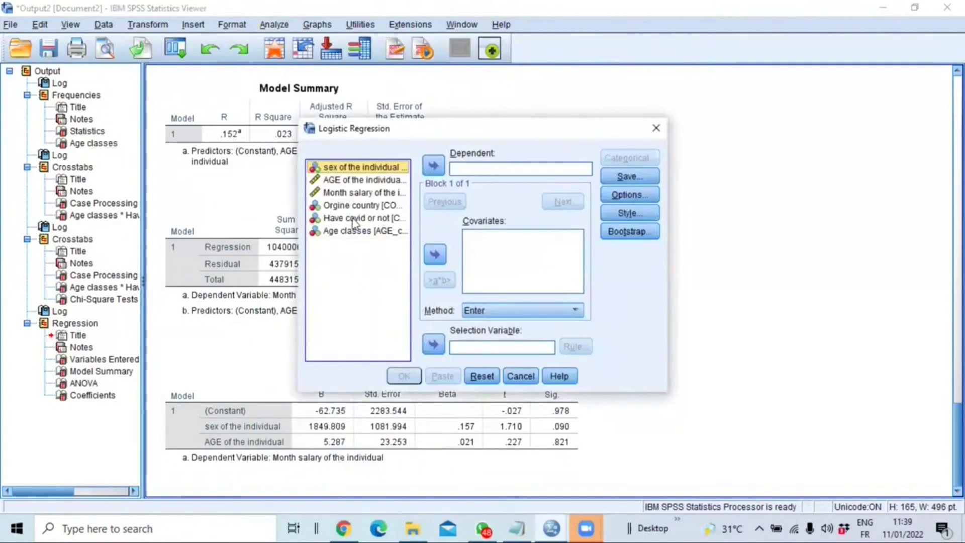
{"action": "left_click", "coordinate": [378, 219]}
{"action": "left_click", "coordinate": [434, 166]}
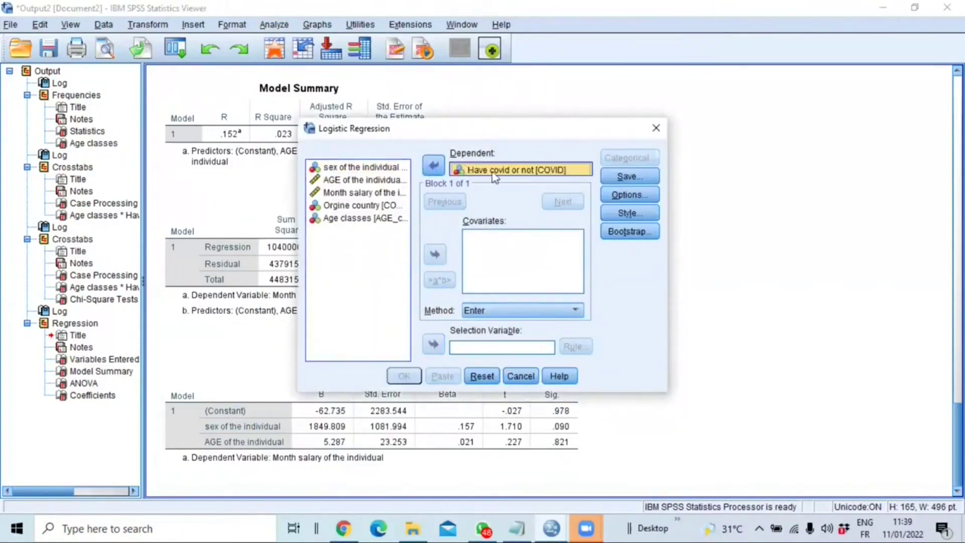
Step: Add SEX, AGE and SALARY as covariates of the logistic regression
{"action": "left_click", "coordinate": [335, 171]}
{"action": "left_click", "coordinate": [347, 184], "text": "ctrl"}
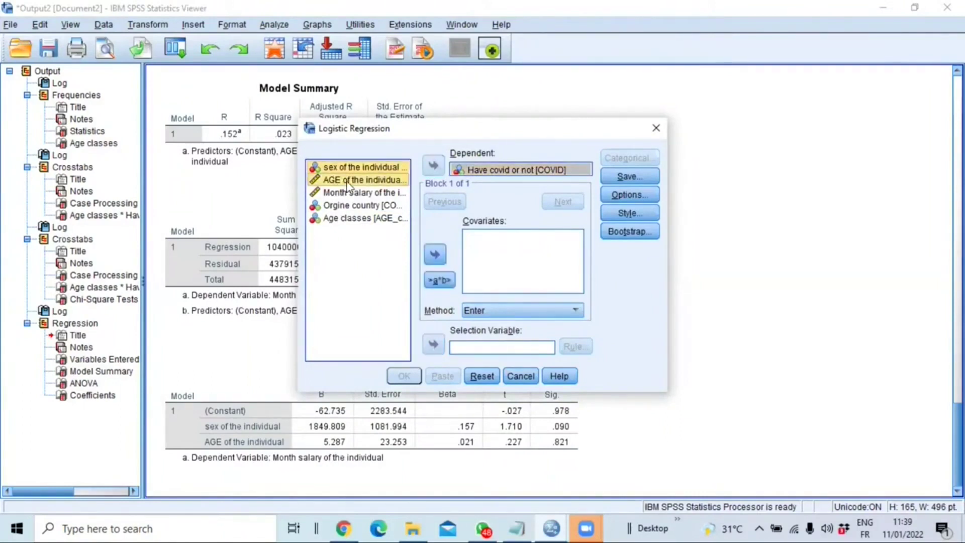
{"action": "left_click", "coordinate": [347, 195], "text": "ctrl"}
{"action": "left_click", "coordinate": [435, 255]}
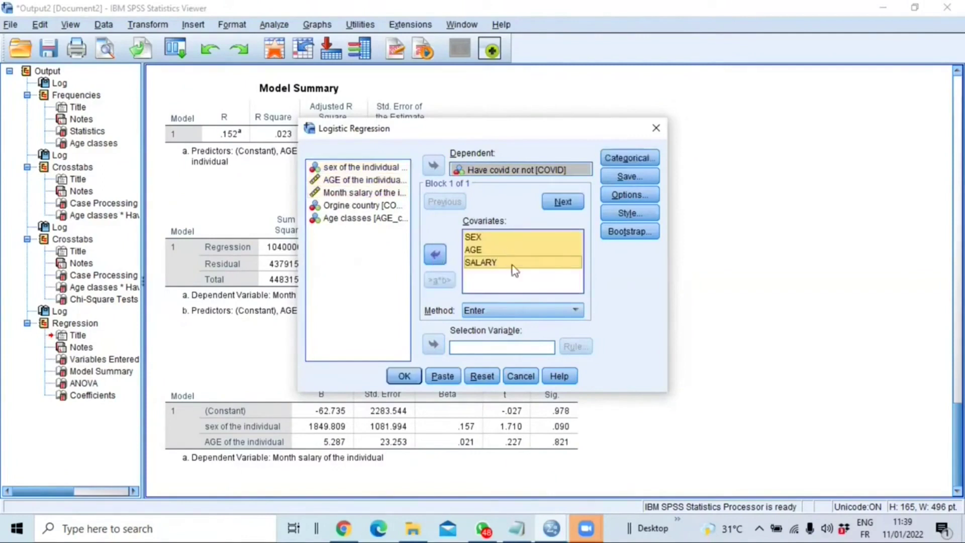
Step: Define SEX as a categorical covariate with the Indicator contrast and run the logistic regression
{"action": "left_click", "coordinate": [622, 158]}
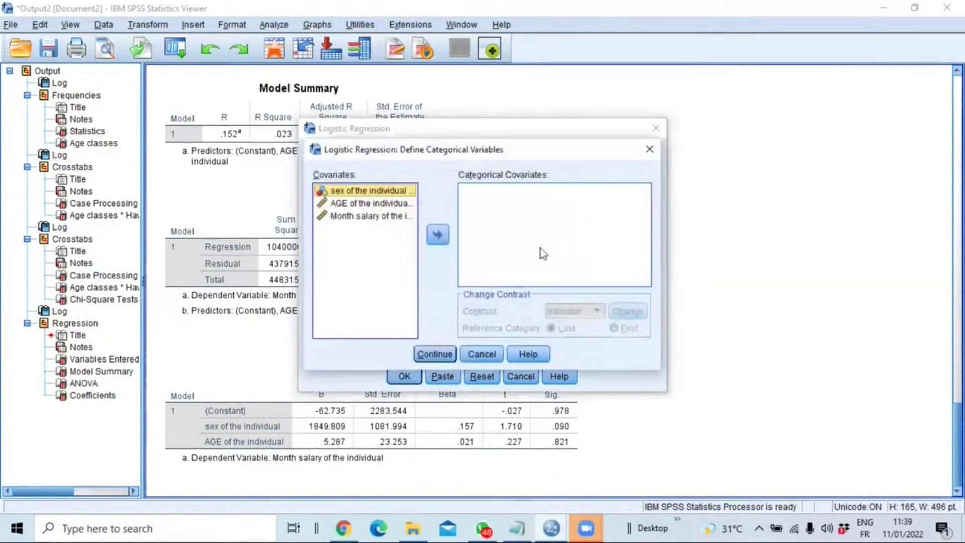
{"action": "left_click", "coordinate": [437, 235]}
{"action": "left_click", "coordinate": [435, 353]}
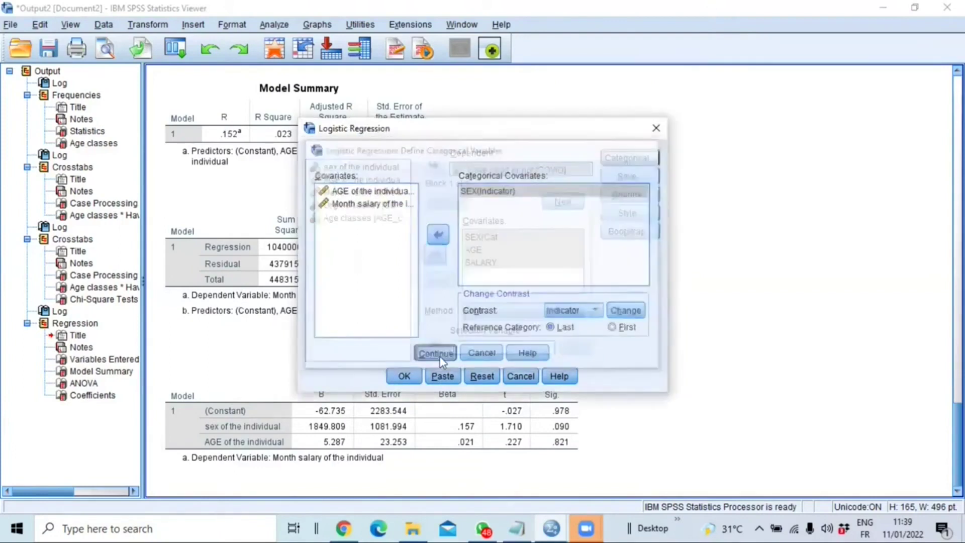
{"action": "left_click", "coordinate": [404, 376]}
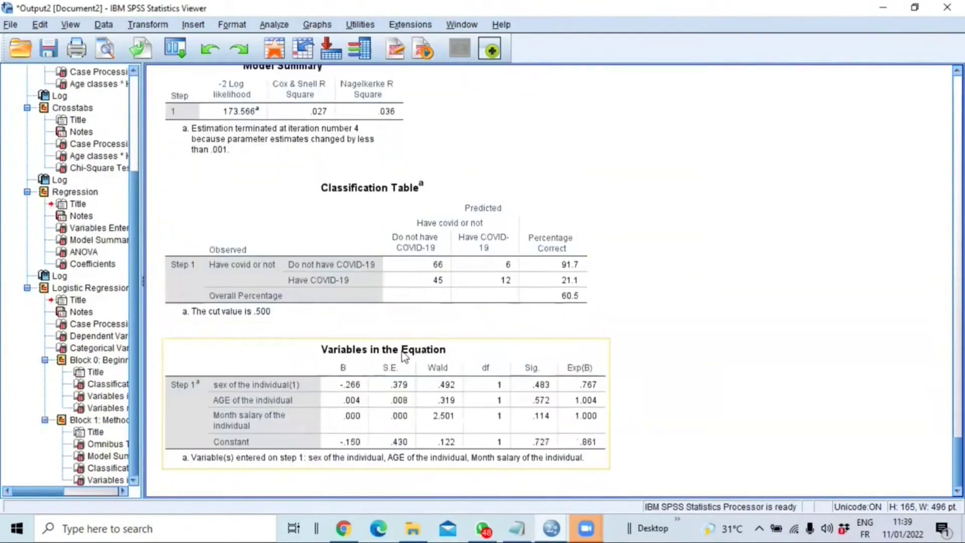